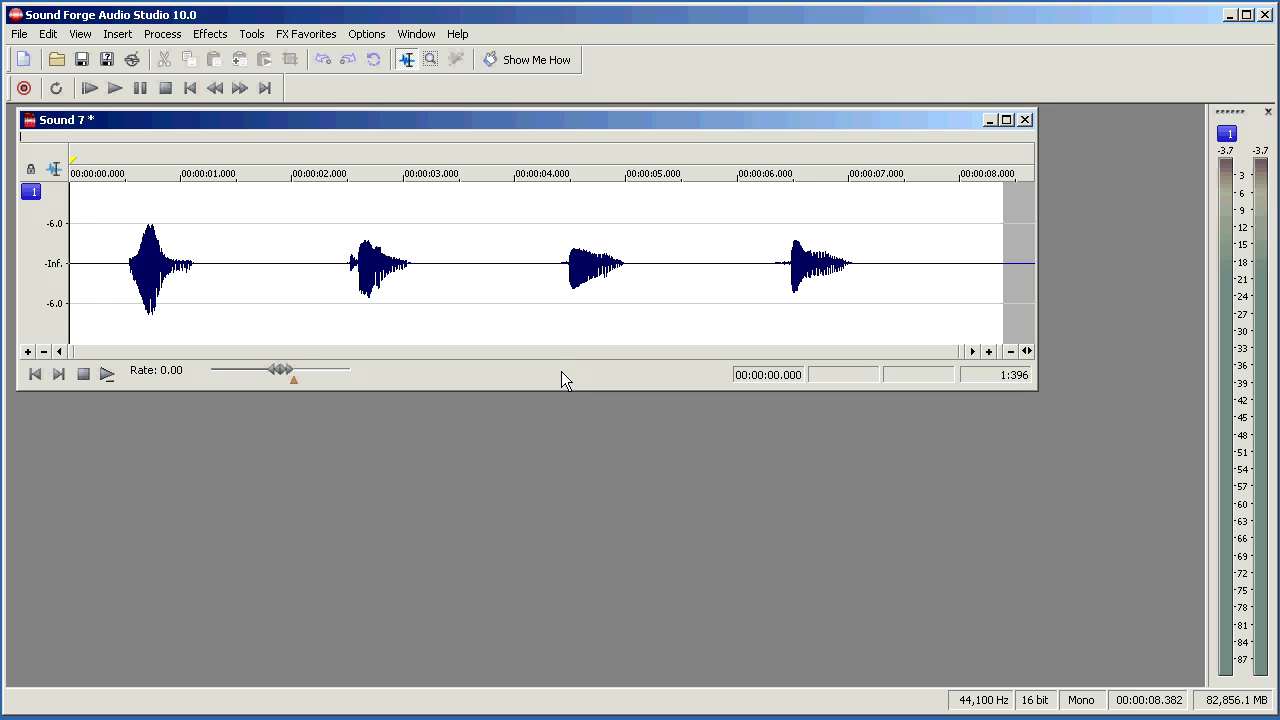
# Step: Create a new 44,100 Hz, 16 bit, mono sound window and place it beneath the Sound 7 window
pyautogui.press('space')
pyautogui.click(19, 36)
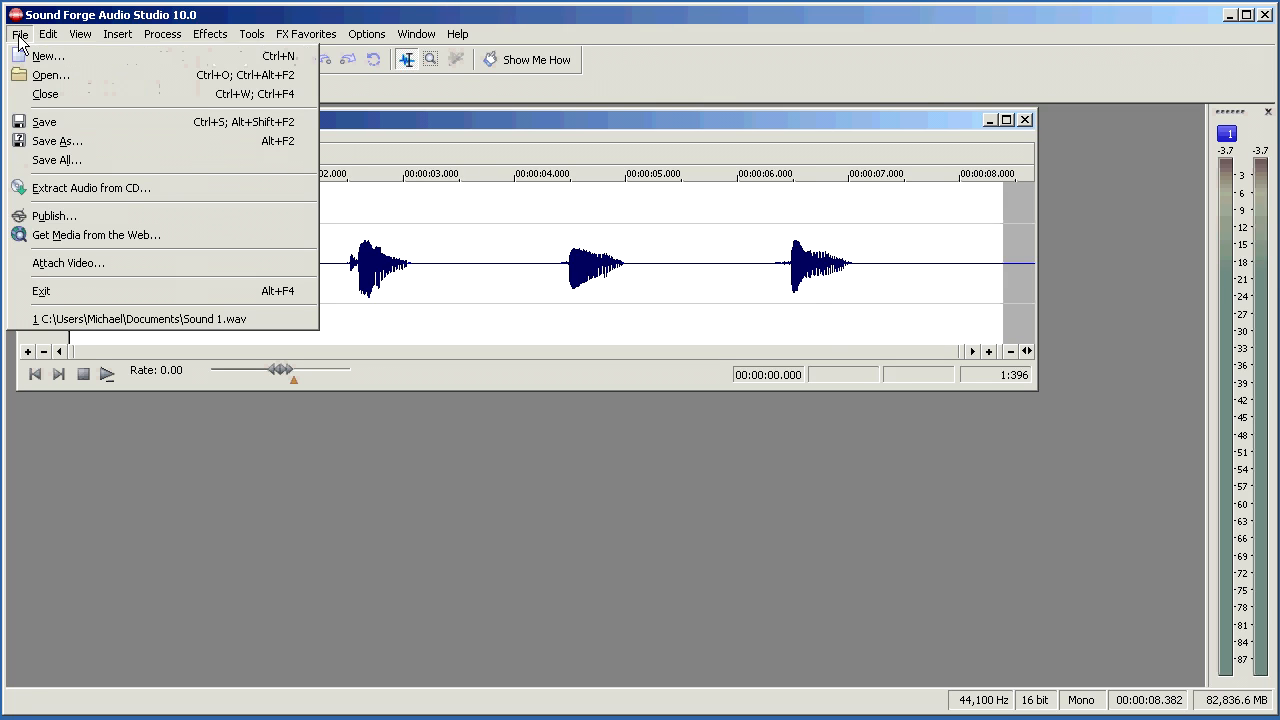
pyautogui.click(43, 56)
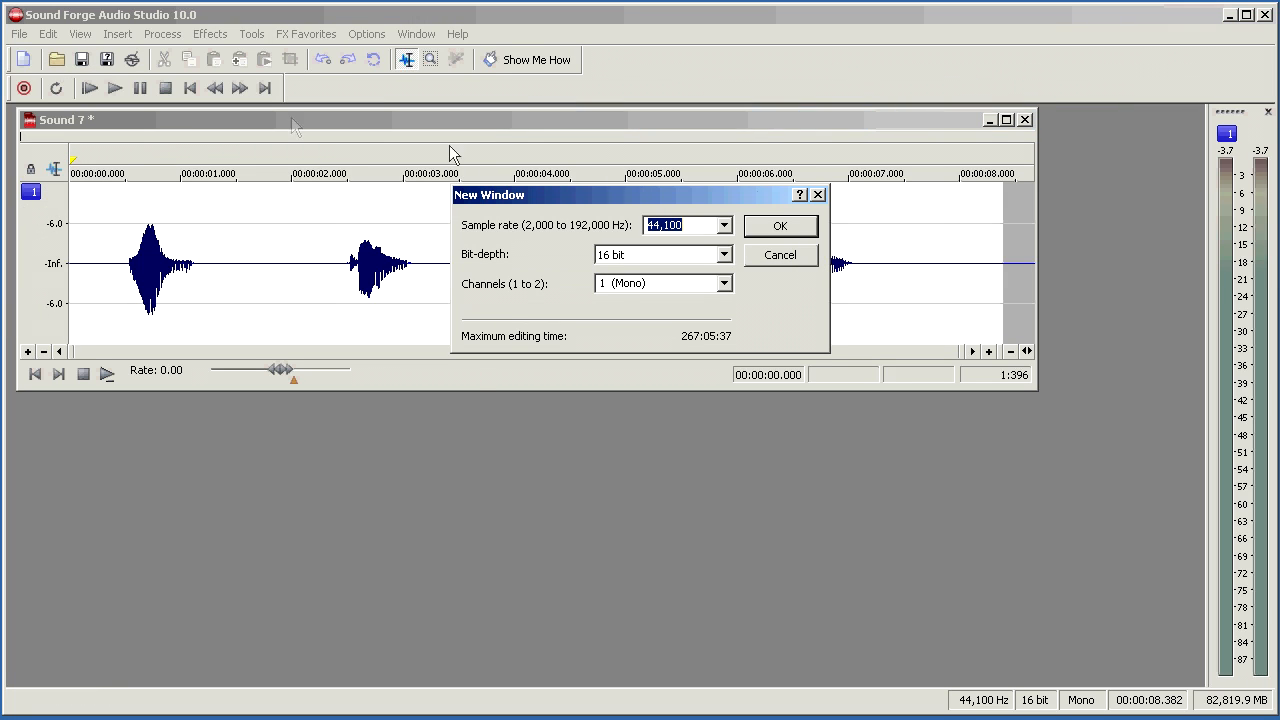
pyautogui.click(779, 229)
pyautogui.click(544, 117)
pyautogui.moveTo(544, 117); pyautogui.dragTo(545, 404)
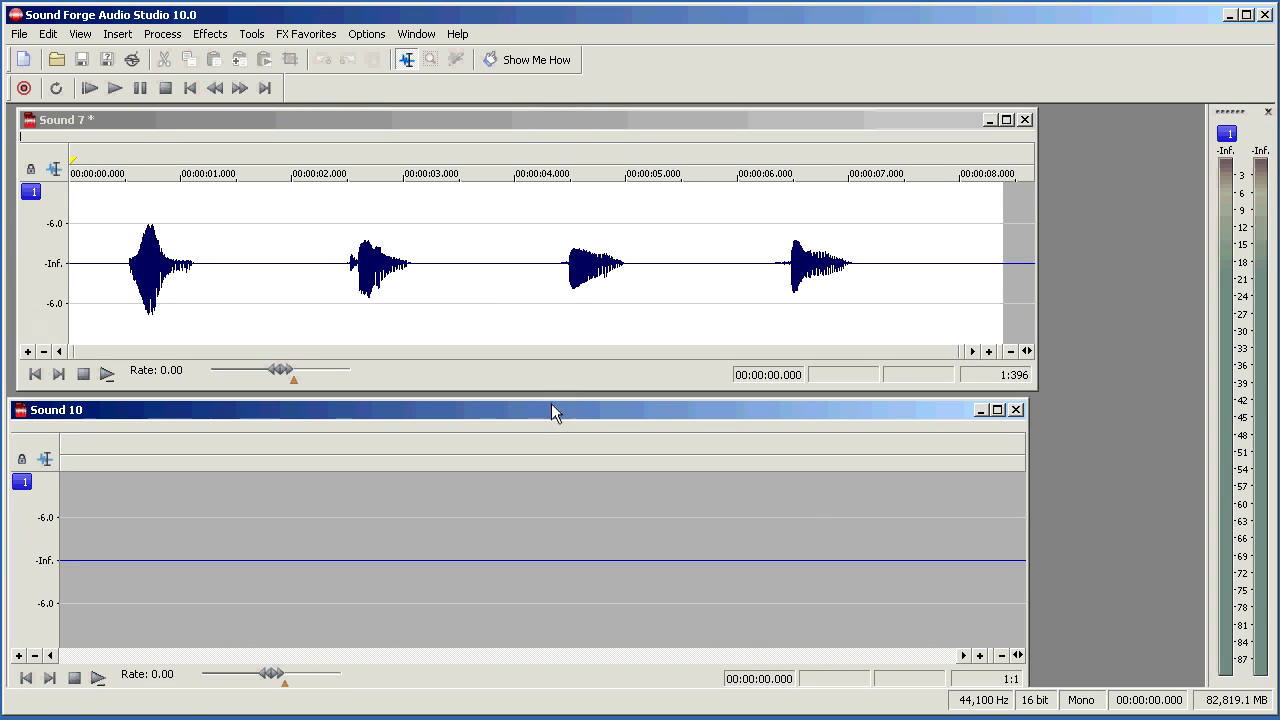
# Step: Copy all the audio from Sound 7, paste it into Sound 10, and align the Sound 10 window under Sound 7
pyautogui.click(238, 261)
pyautogui.doubleClick(238, 261)
pyautogui.rightClick(239, 263)
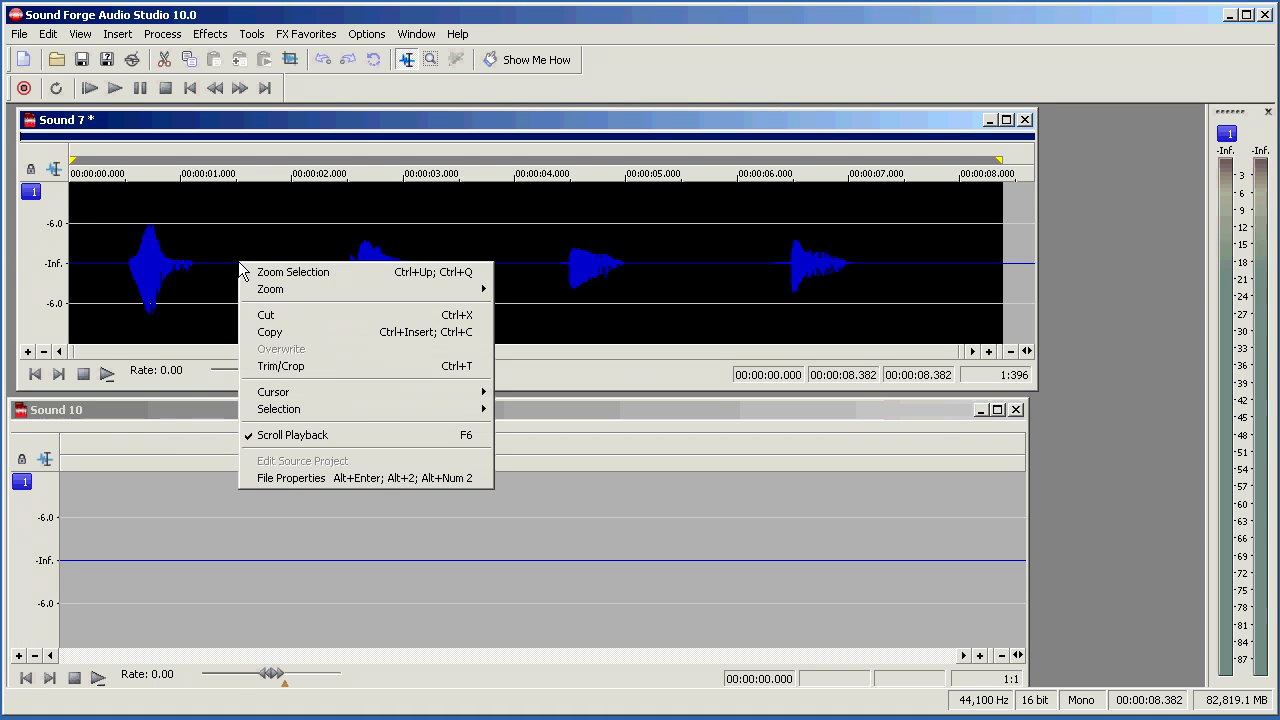
pyautogui.click(272, 332)
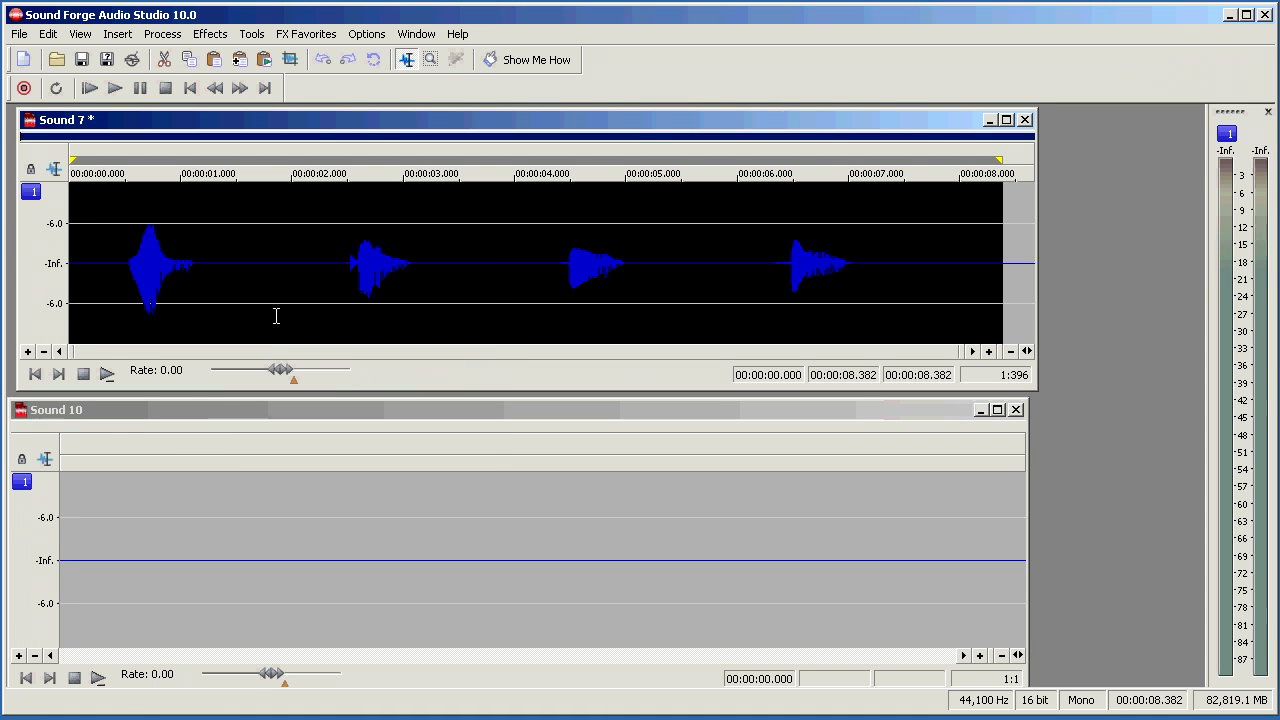
pyautogui.click(70, 562)
pyautogui.rightClick(68, 562)
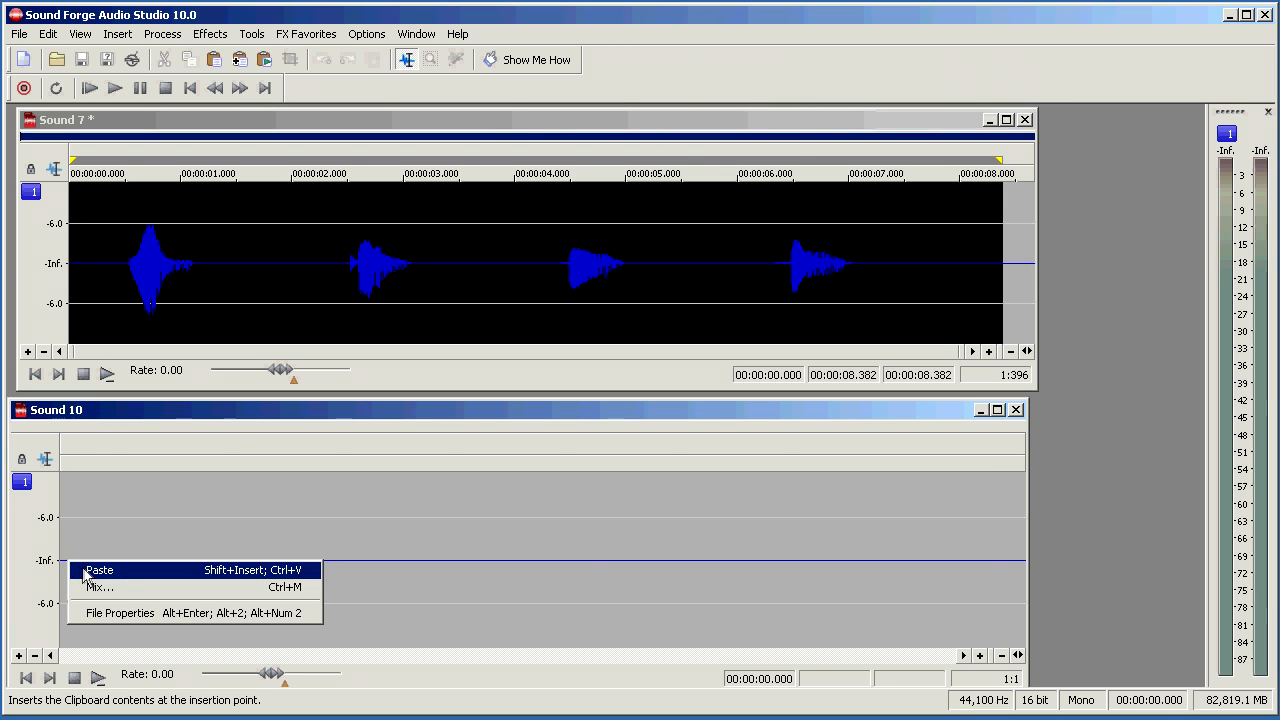
pyautogui.click(85, 572)
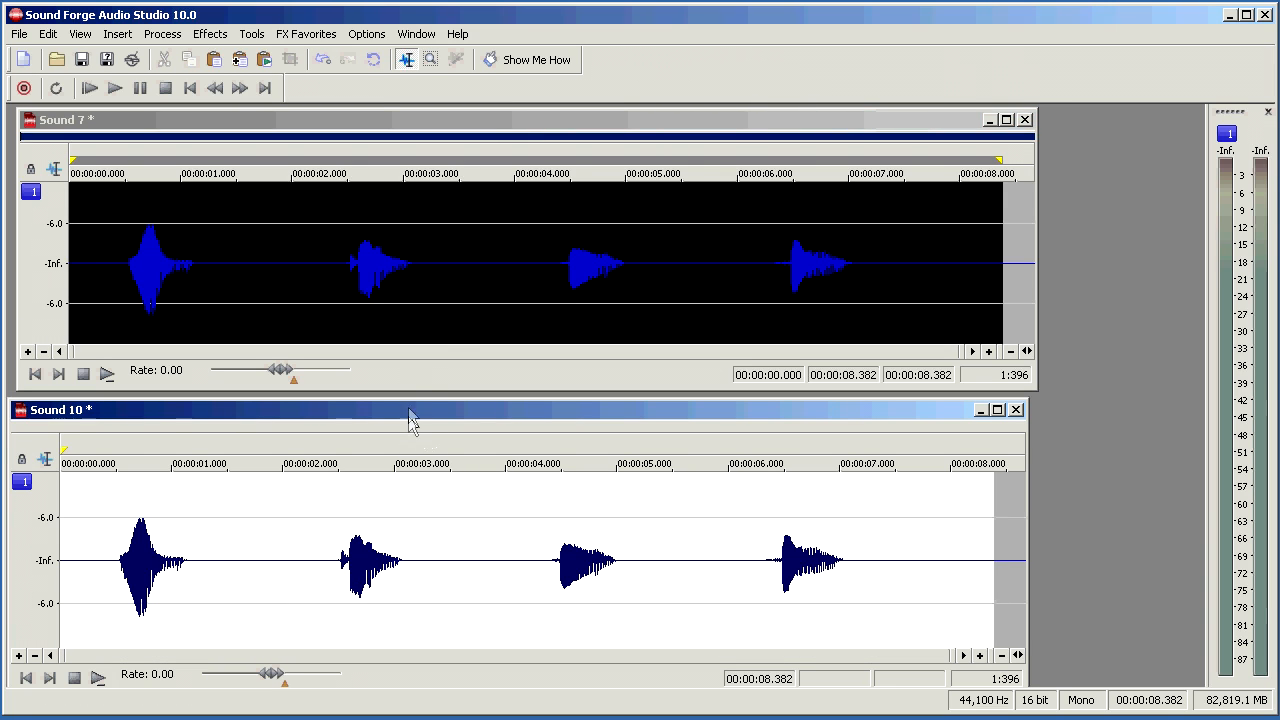
pyautogui.moveTo(420, 419)
pyautogui.mouseDown()
pyautogui.moveTo(434, 417)
pyautogui.moveTo(426, 409)
pyautogui.mouseUp()
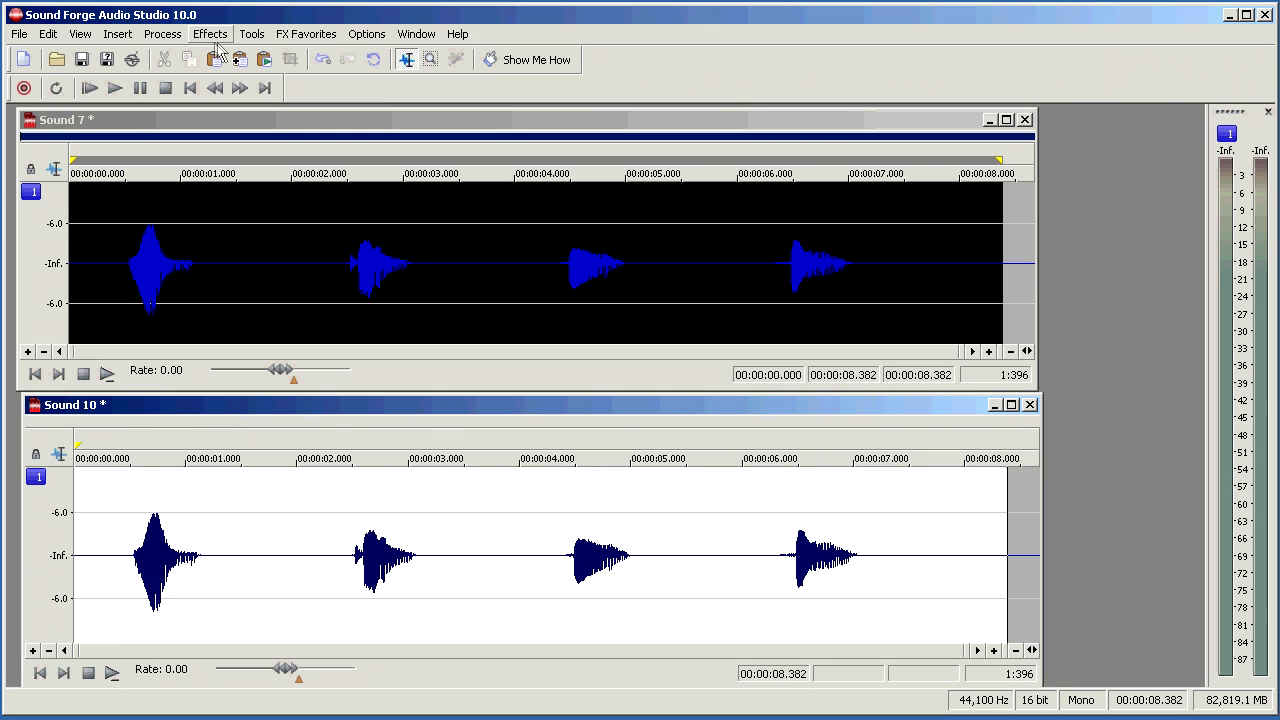
# Step: Apply Invert/Flip to the whole waveform in Sound 10
pyautogui.click(193, 517)
pyautogui.click(158, 555)
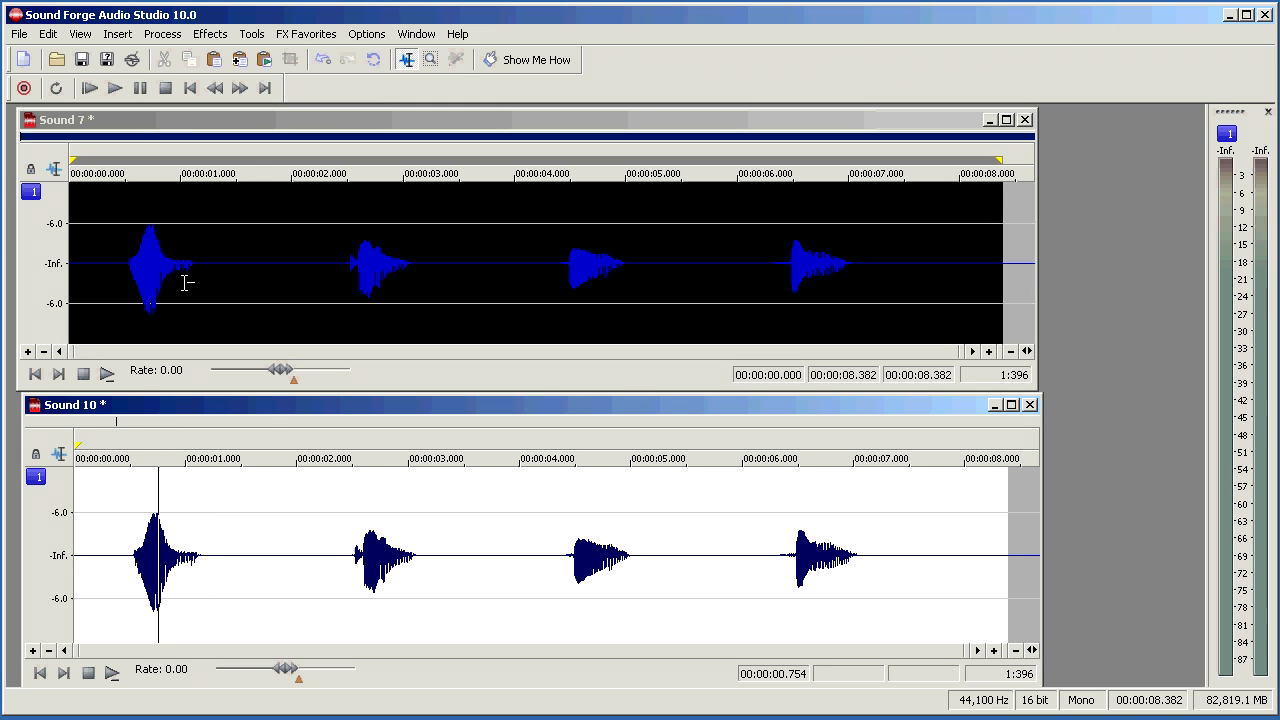
pyautogui.click(204, 36)
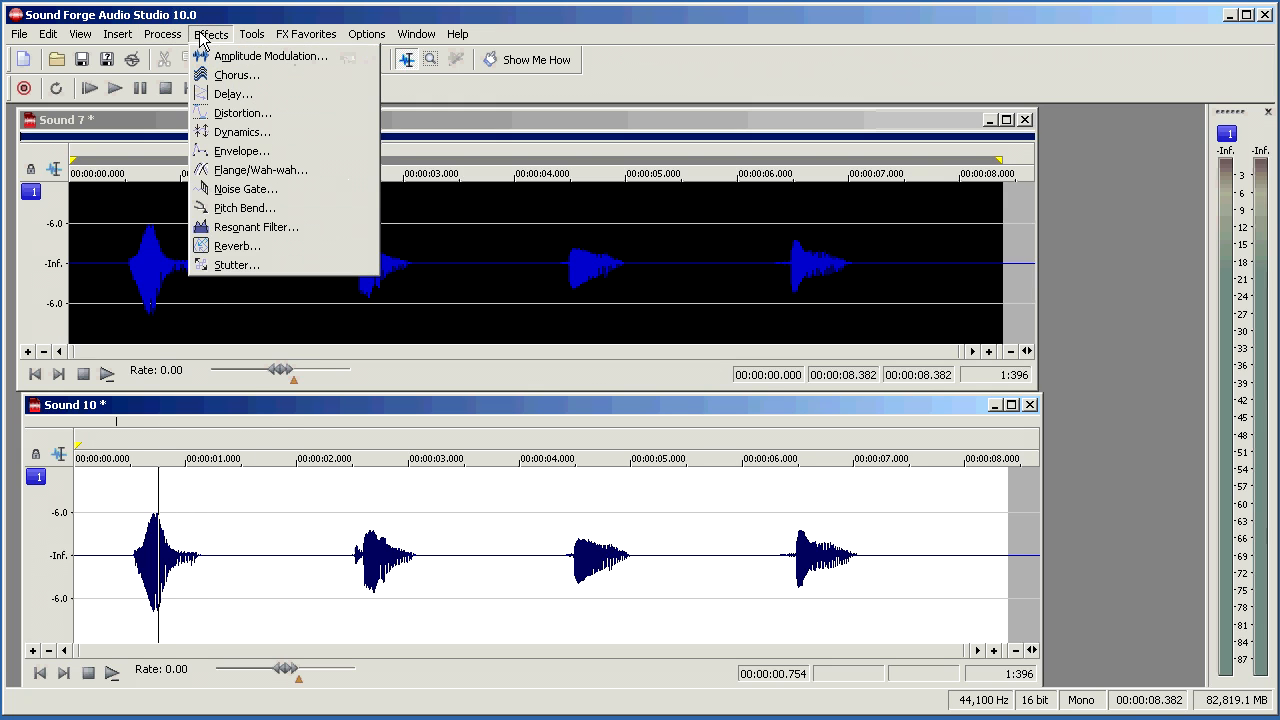
pyautogui.moveTo(162, 36)
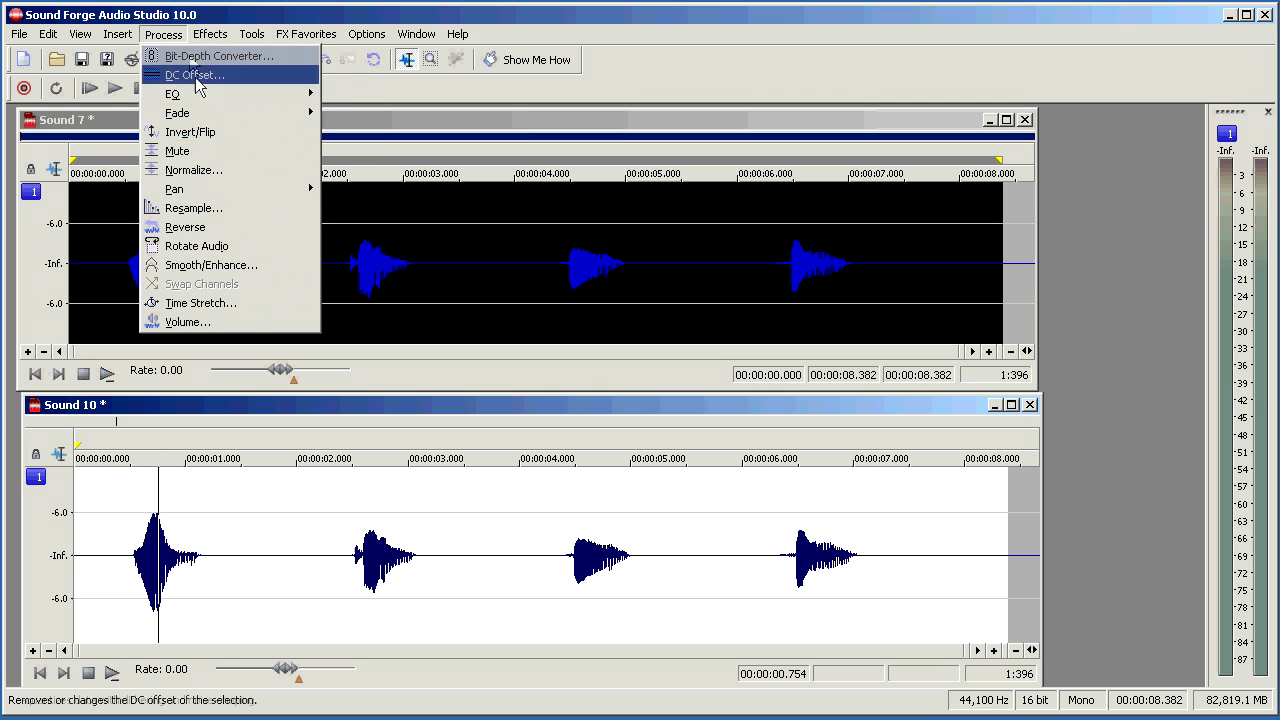
pyautogui.click(204, 134)
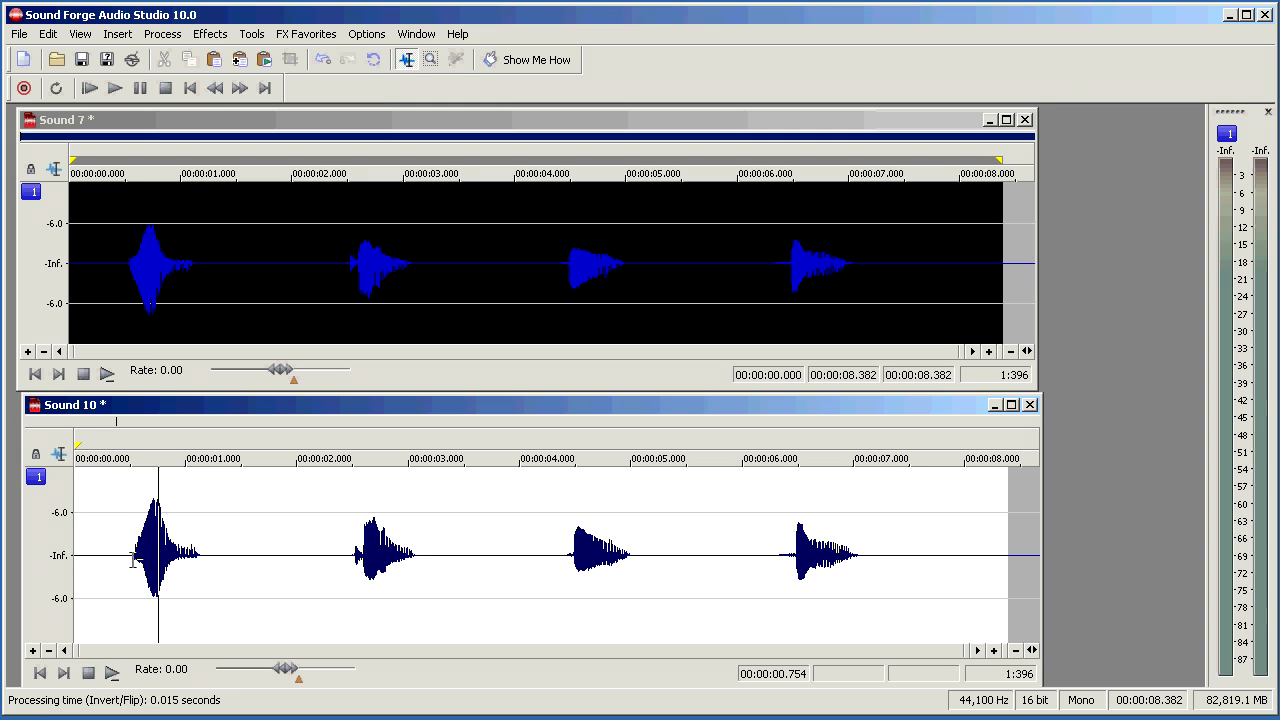
# Step: Select the first burst in Sound 10, from about 0.534 to 1.193 s, and apply a Volume gain of -45.05 dB
pyautogui.scroll(3, 132, 560)
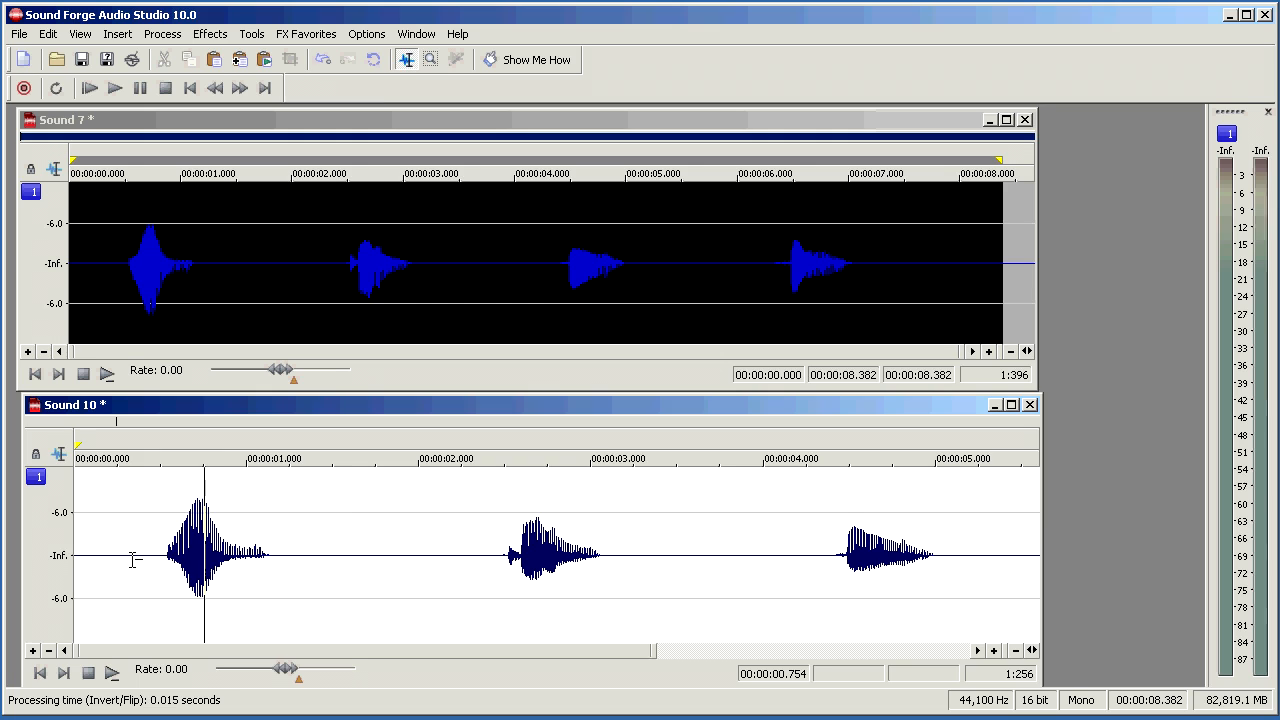
pyautogui.click(256, 558)
pyautogui.scroll(1, 260, 580)
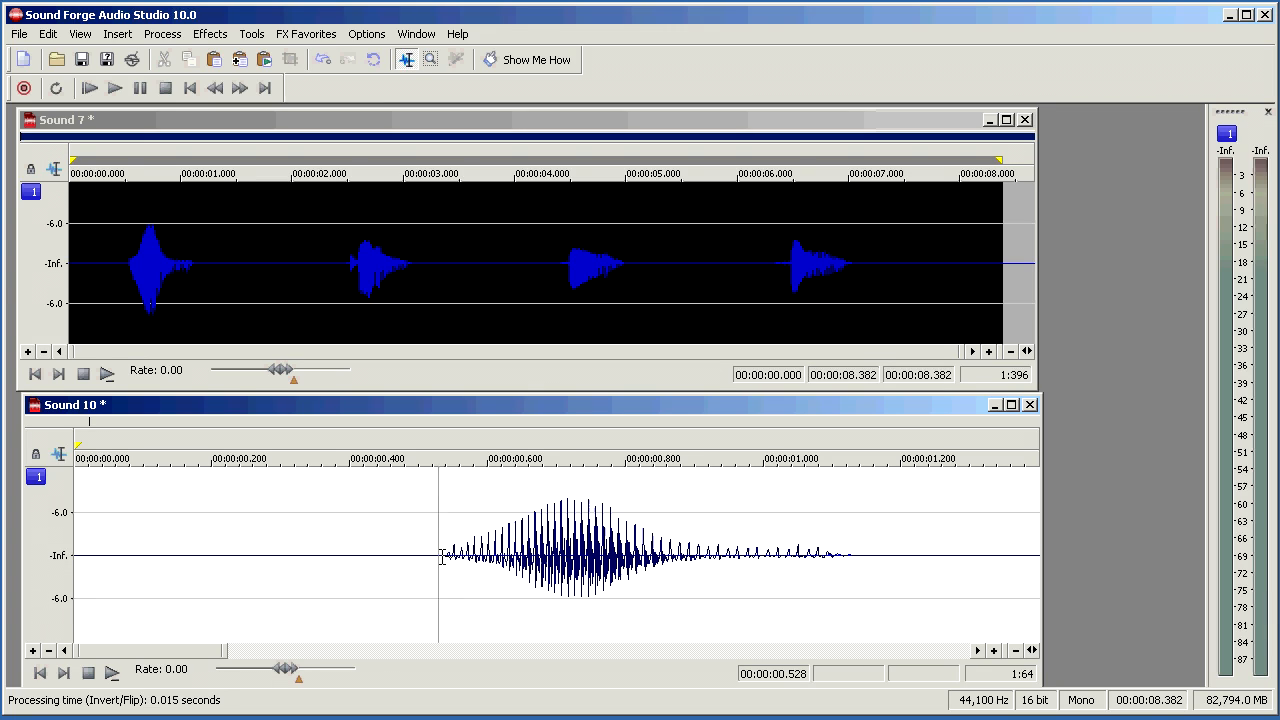
pyautogui.moveTo(441, 556); pyautogui.dragTo(895, 559)
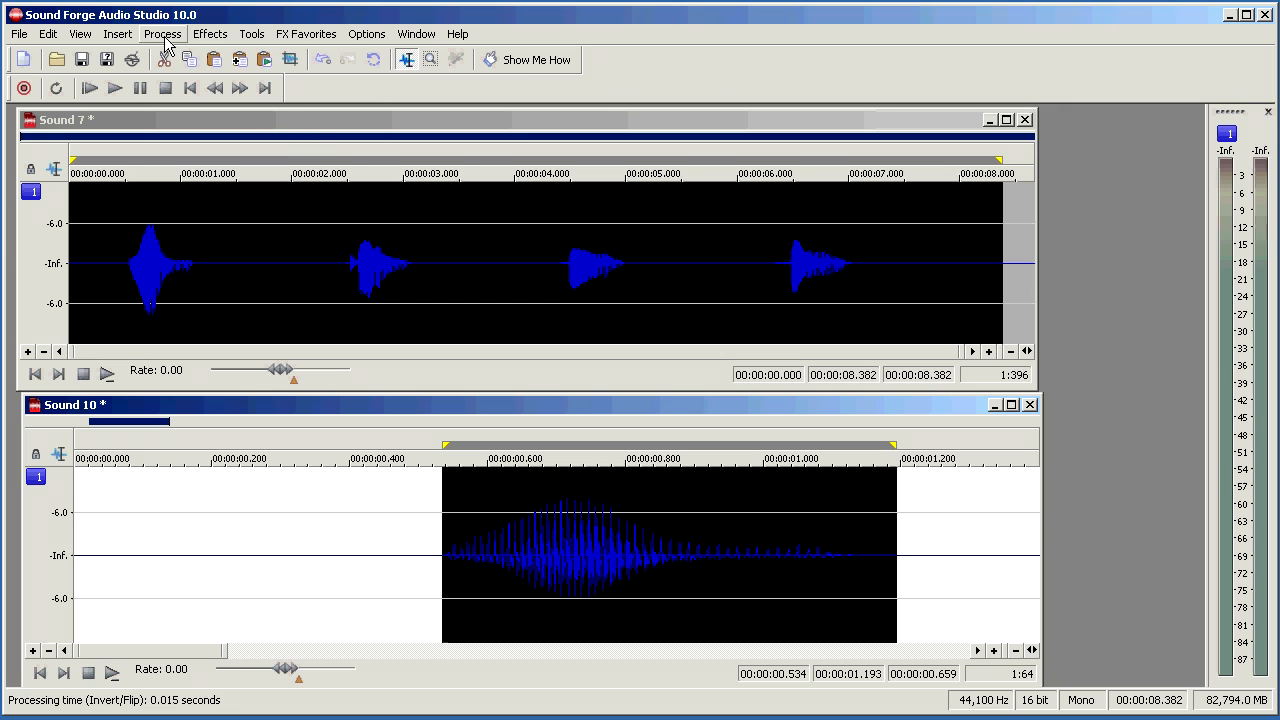
pyautogui.click(163, 34)
pyautogui.click(187, 330)
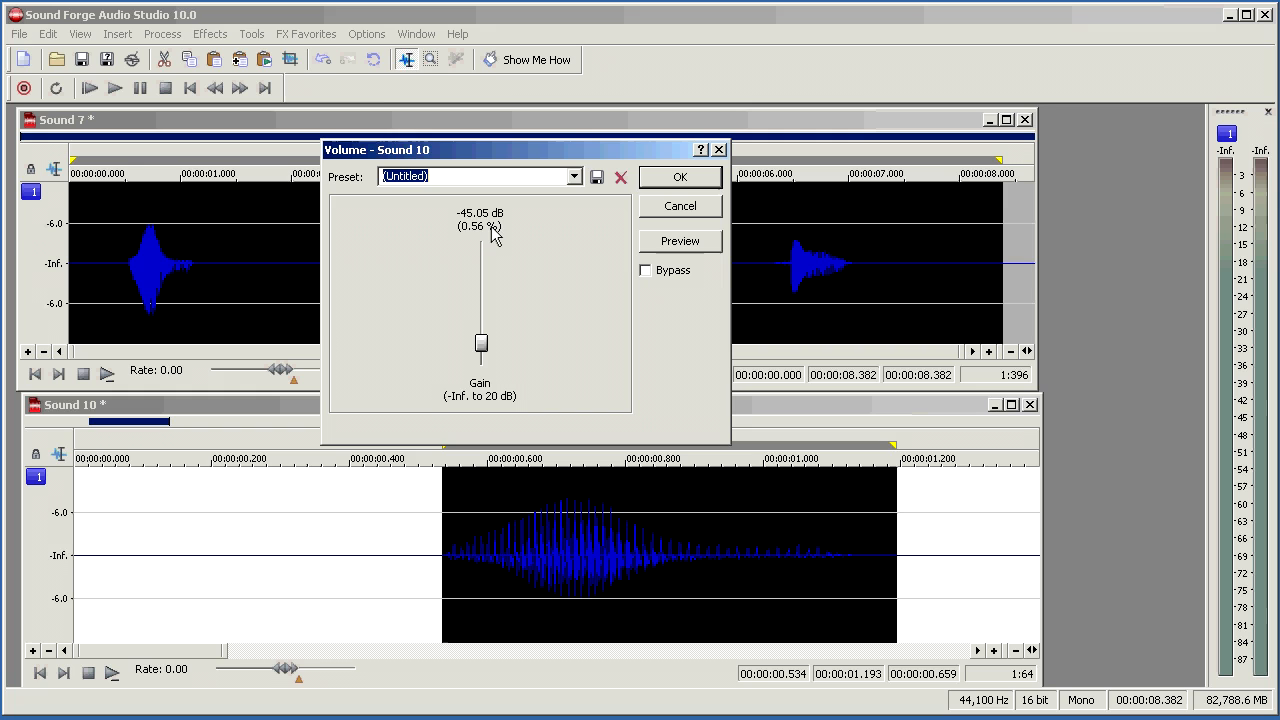
pyautogui.click(680, 178)
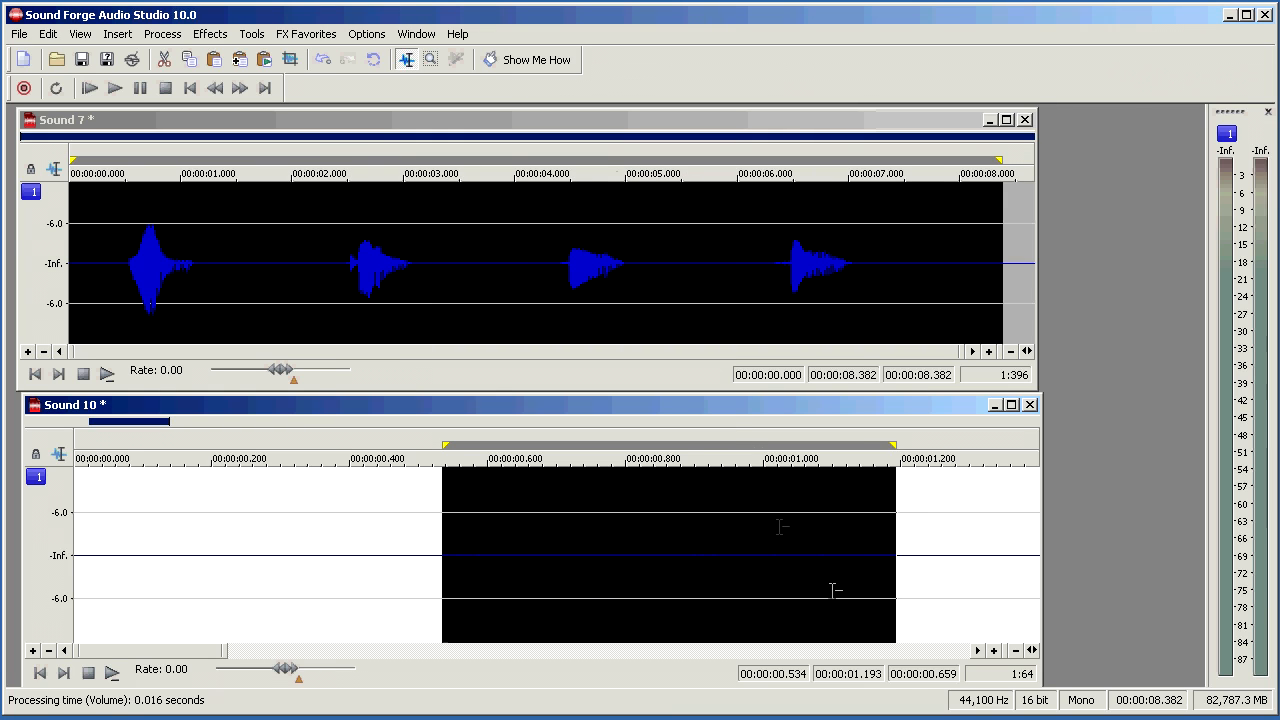
# Step: Select the second burst in Sound 10, from about 2.512 to 3.130 s, and repeat the volume reduction on it
pyautogui.scroll(-2, 672, 586)
pyautogui.scroll(-1, 667, 587)
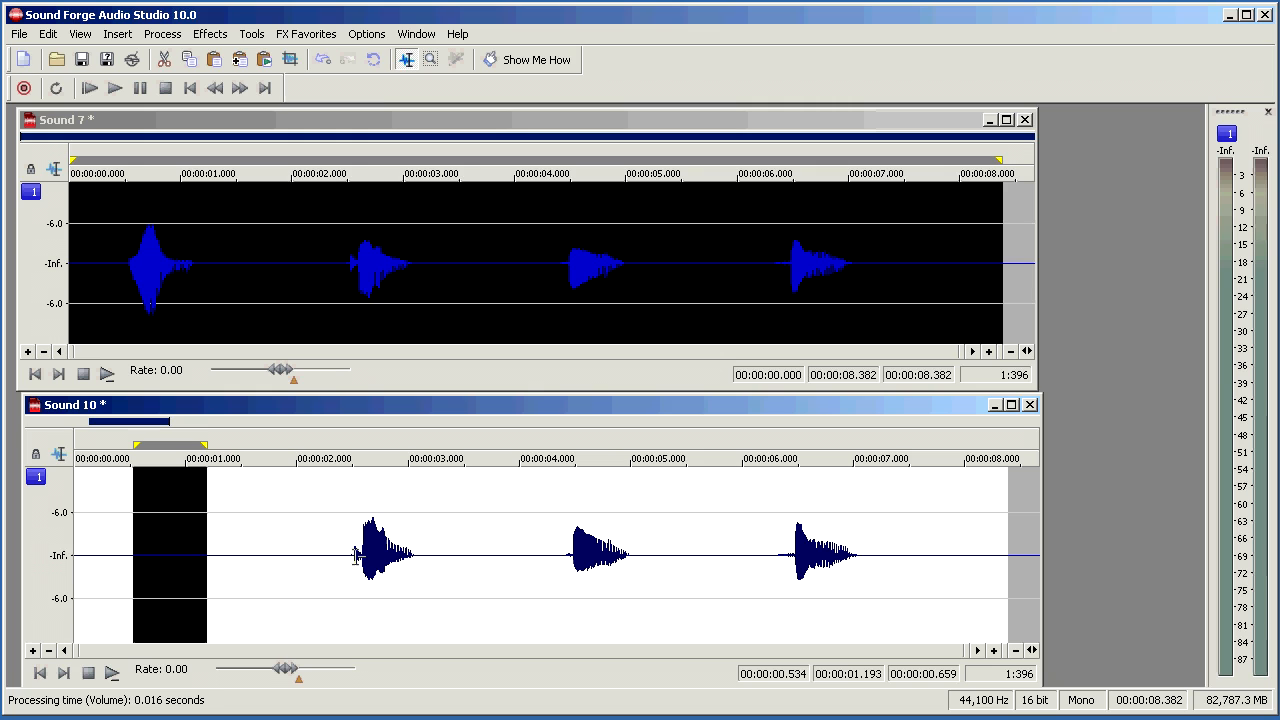
pyautogui.moveTo(349, 552); pyautogui.dragTo(431, 556)
pyautogui.scroll(2, 403, 566)
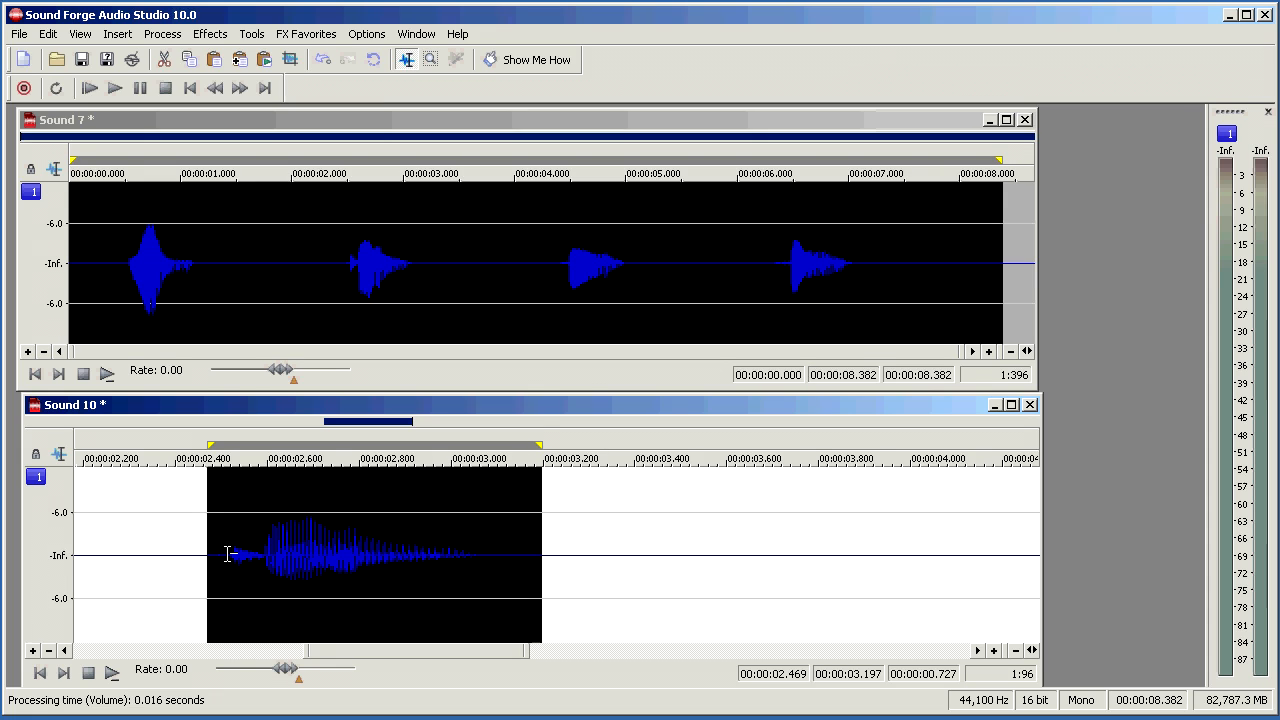
pyautogui.moveTo(228, 555); pyautogui.dragTo(512, 555)
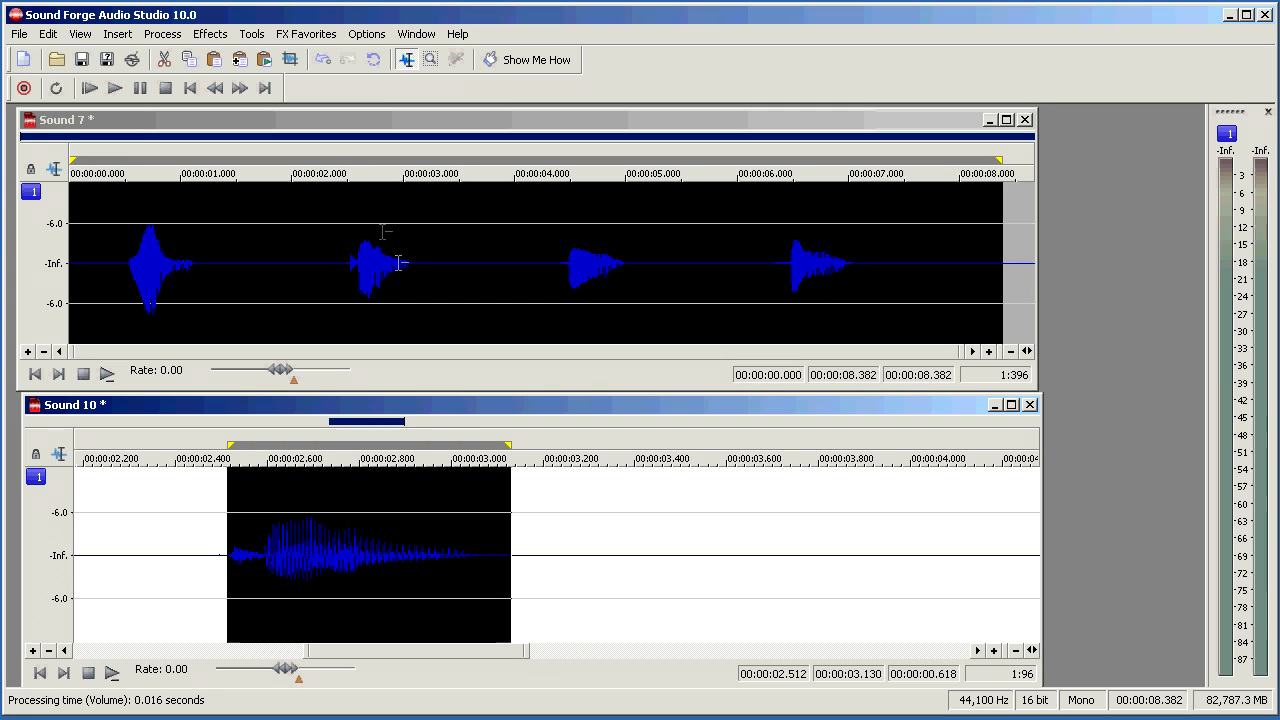
pyautogui.click(374, 59)
# Step: Repeat the volume reduction on Sound 10's third burst, about 4.427 to 5.145 s, and fourth burst, about 6.322 to 7.256 s
pyautogui.scroll(-2, 578, 612)
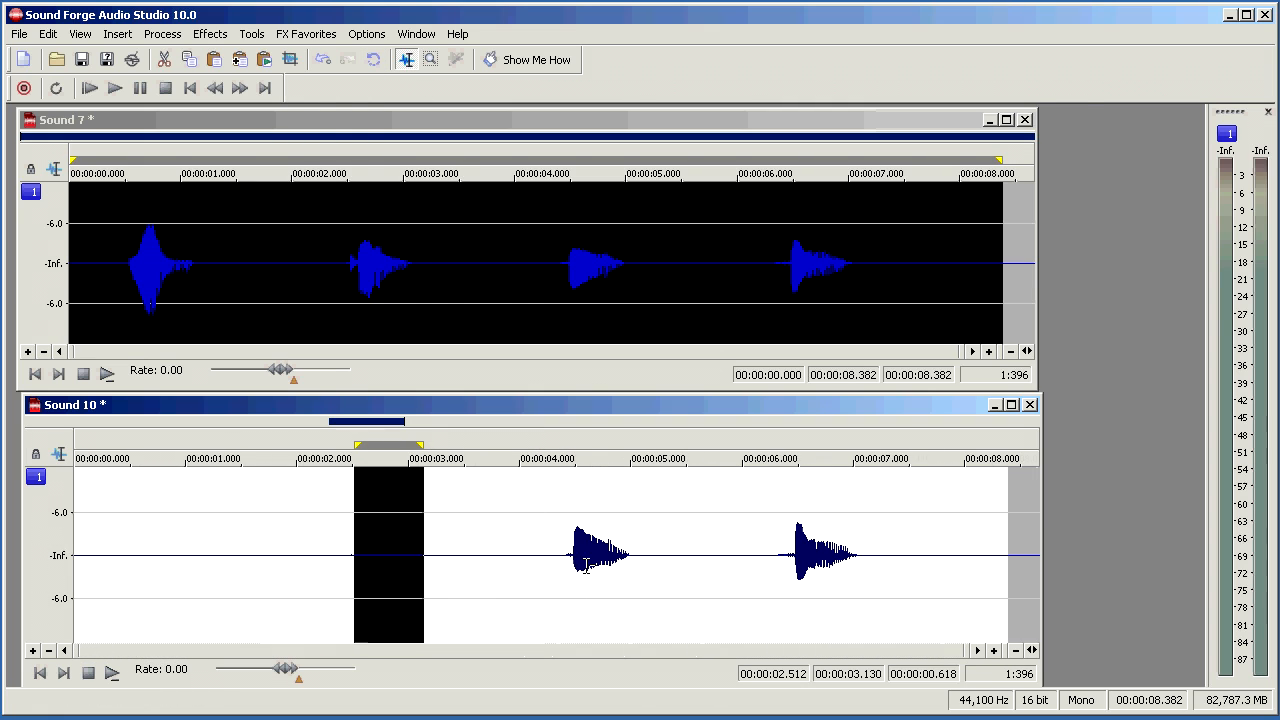
pyautogui.moveTo(567, 555); pyautogui.dragTo(648, 560)
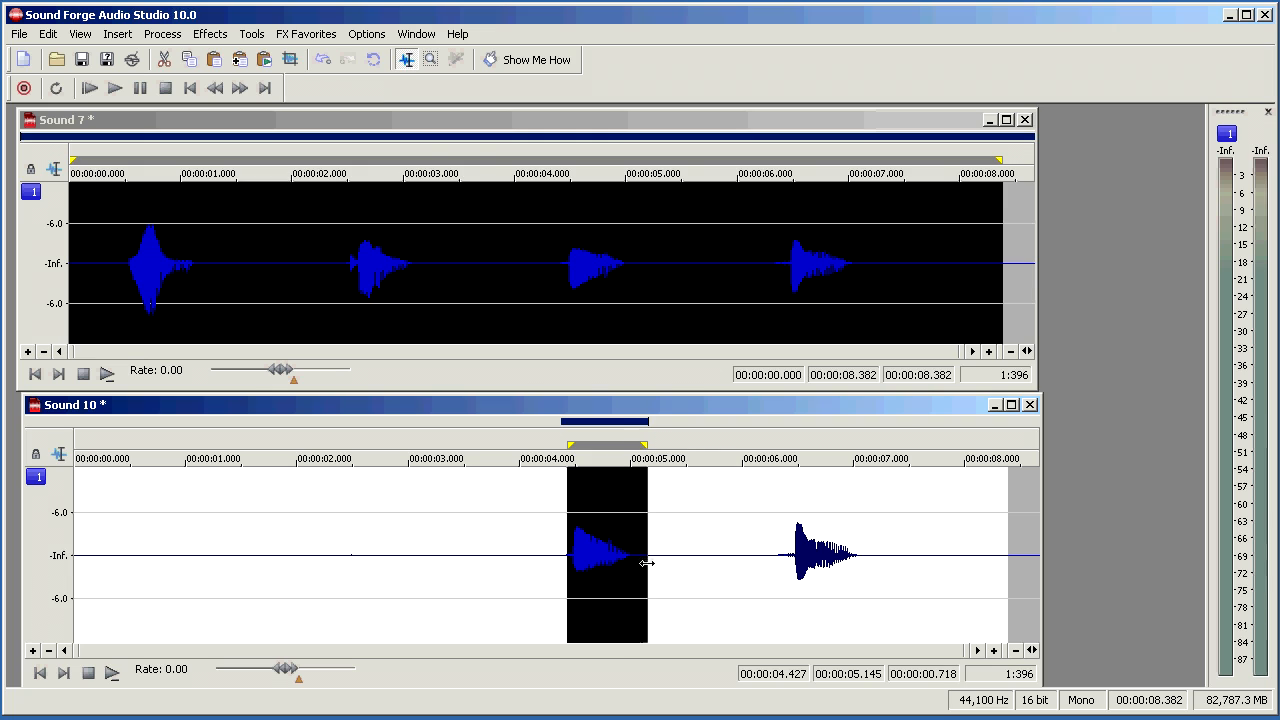
pyautogui.click(374, 59)
pyautogui.moveTo(778, 555); pyautogui.dragTo(882, 565)
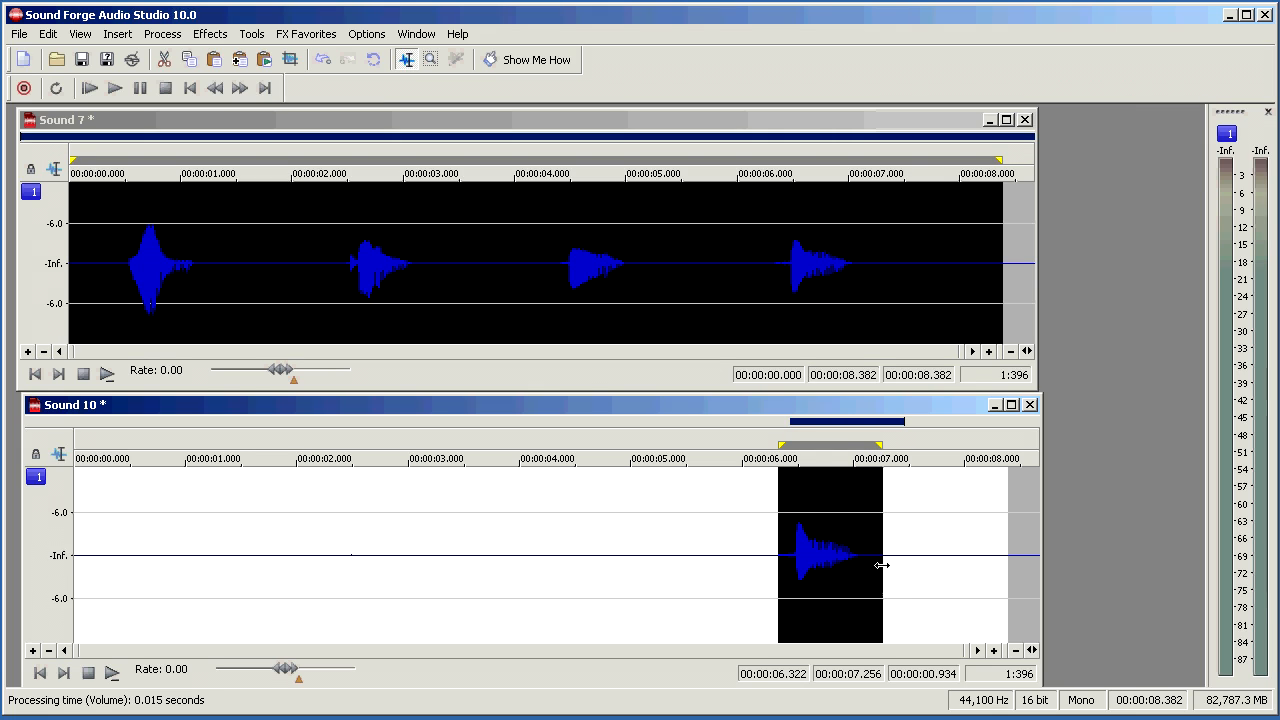
pyautogui.click(374, 59)
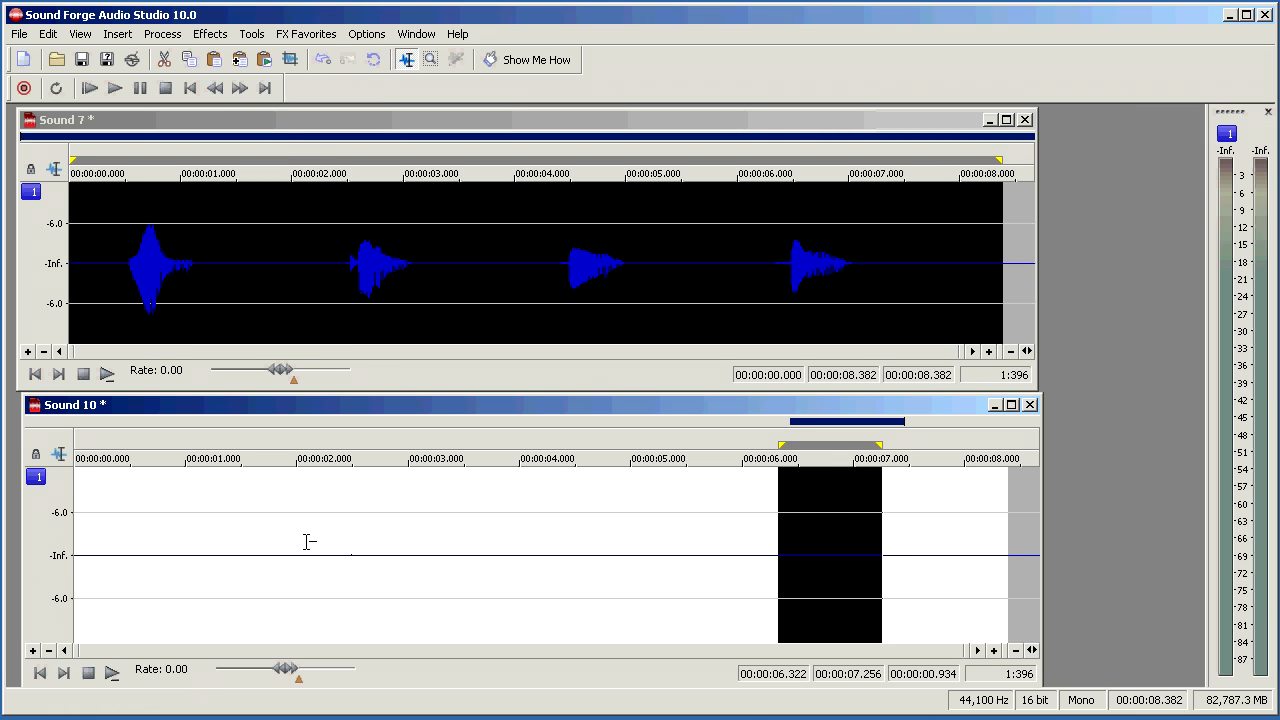
# Step: Select the entire attenuated waveform in Sound 10 and copy it
pyautogui.doubleClick(165, 566)
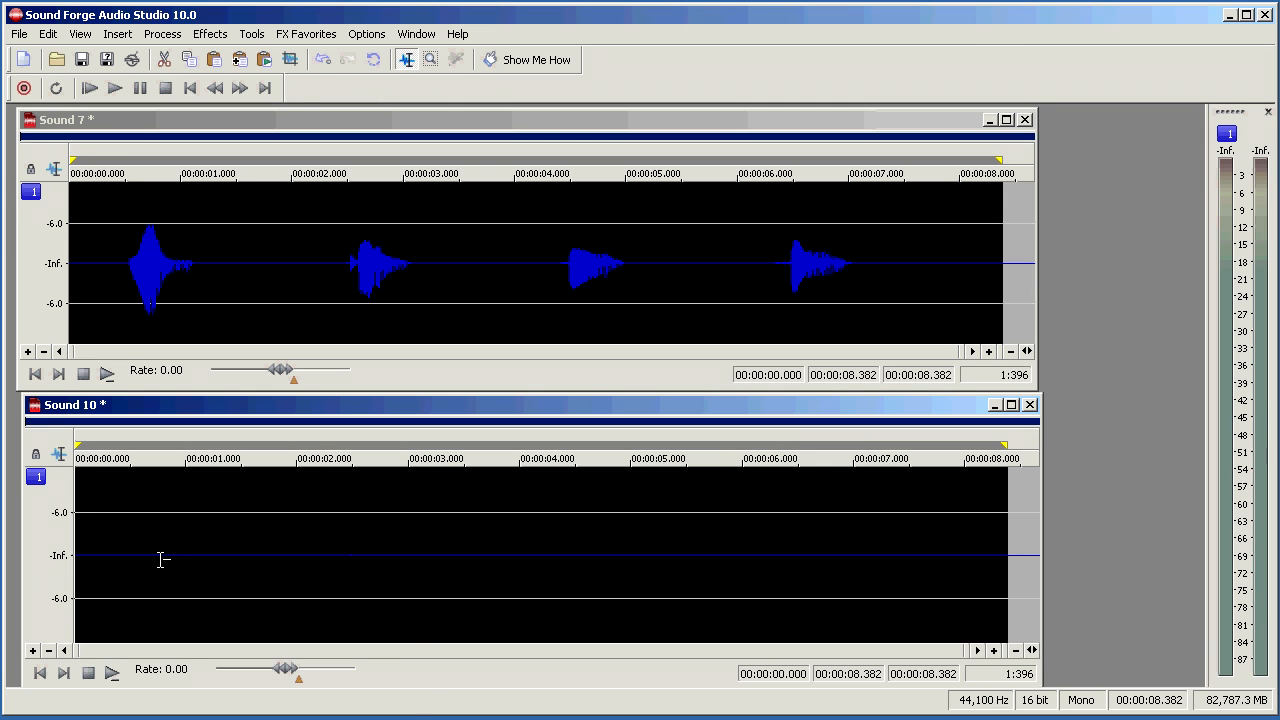
pyautogui.rightClick(163, 561)
pyautogui.click(201, 626)
# Step: Preview mixing the copied audio into the start of Sound 7, cancel the mix, and play Sound 7 alone for comparison
pyautogui.click(85, 263)
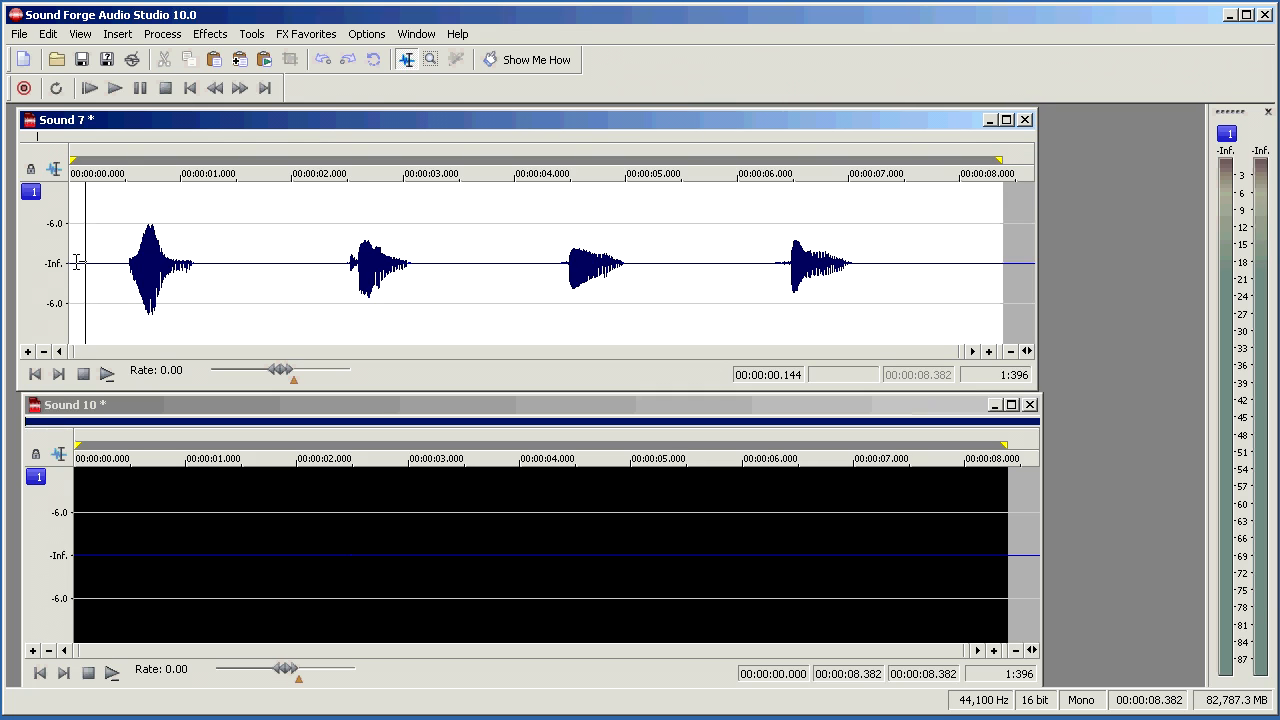
pyautogui.click(190, 88)
pyautogui.rightClick(106, 260)
pyautogui.click(137, 332)
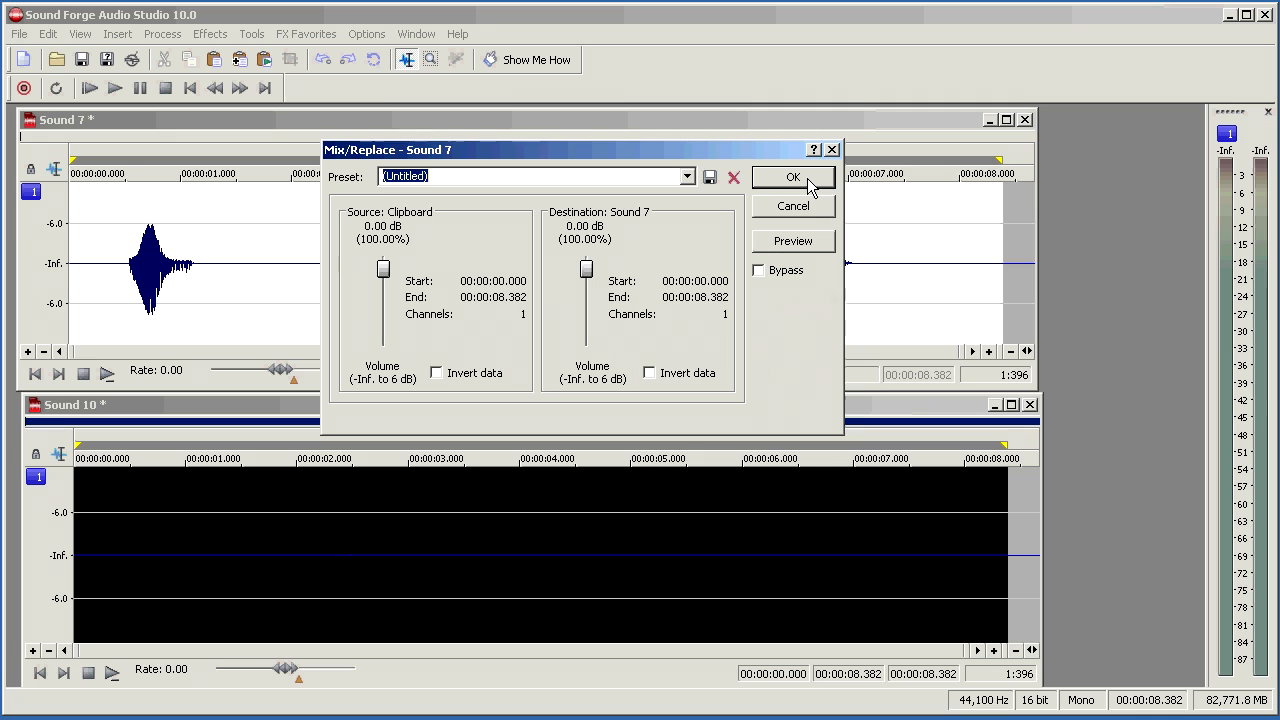
pyautogui.click(797, 244)
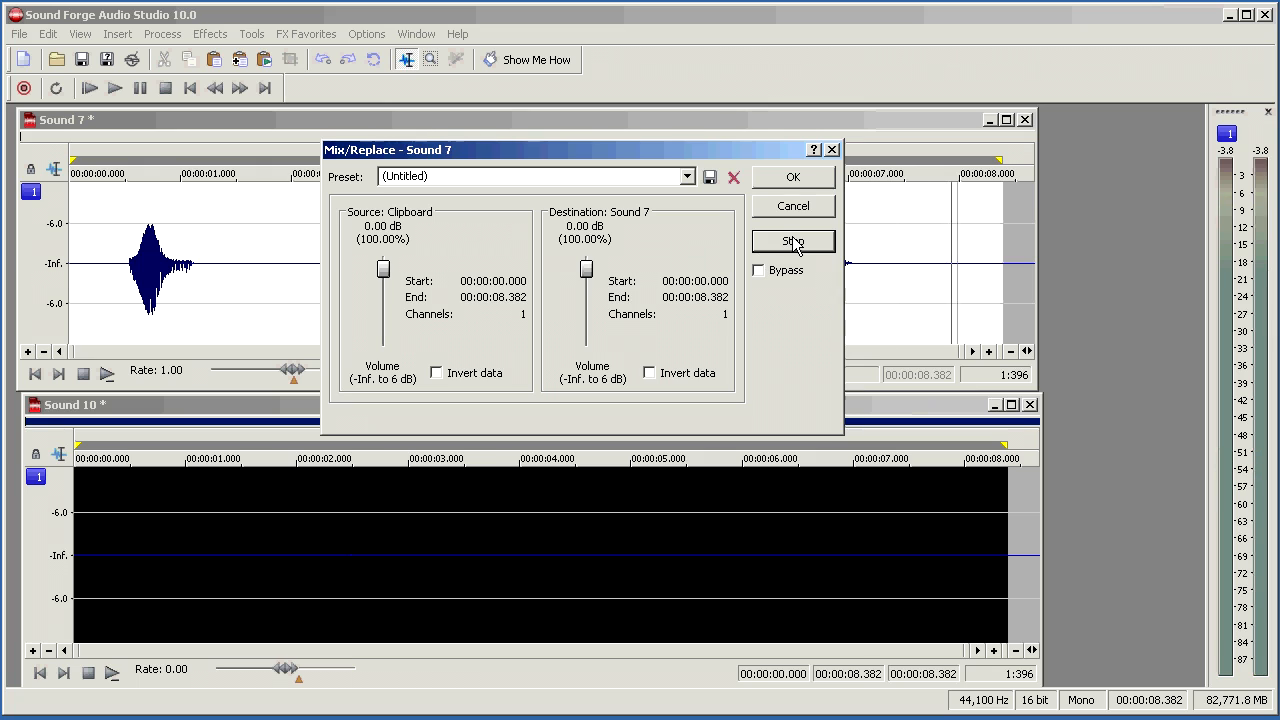
pyautogui.click(831, 150)
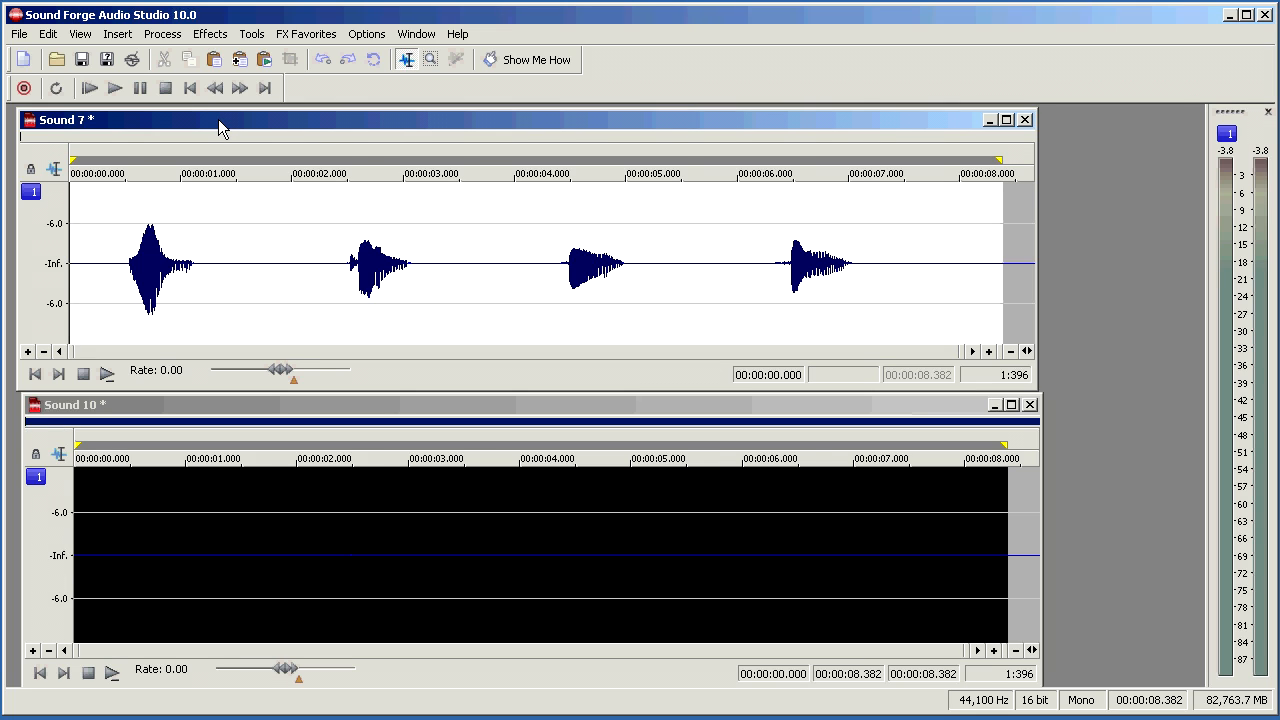
pyautogui.press('space')
# Step: Mix the copied audio into Sound 7 from its start with both source and destination at 0.00 dB, previewing before applying
pyautogui.rightClick(199, 193)
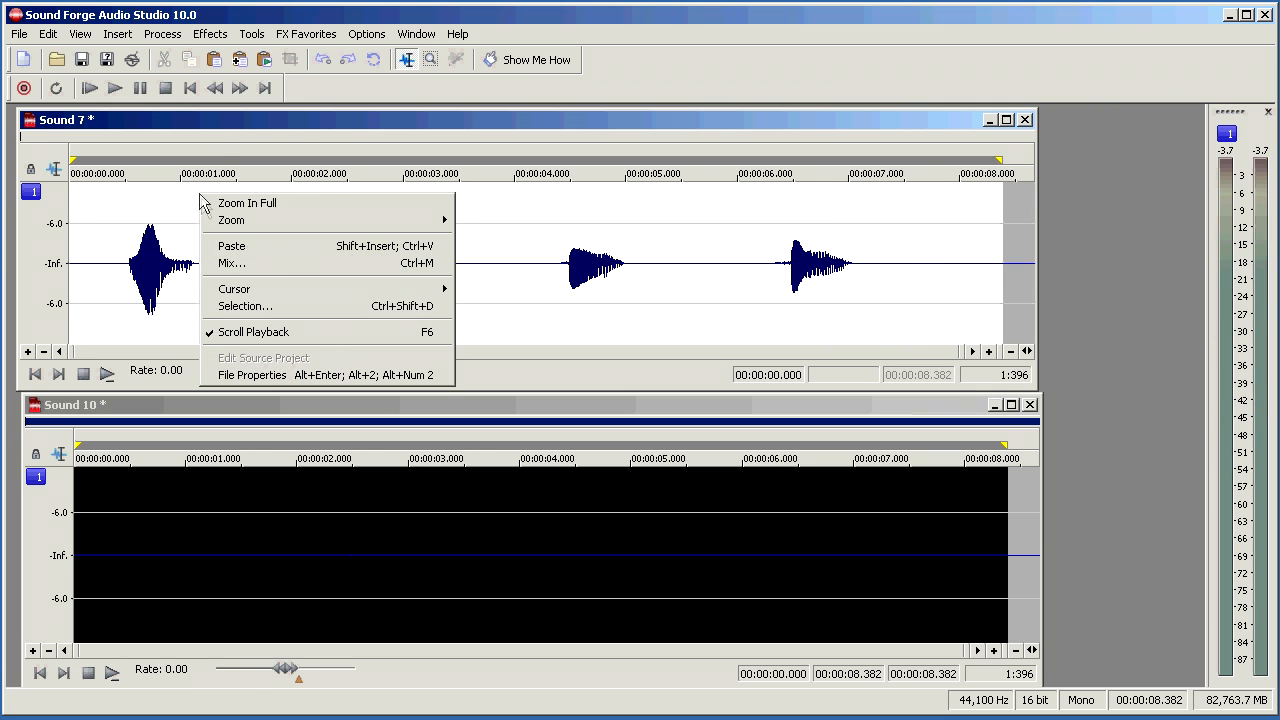
pyautogui.click(249, 266)
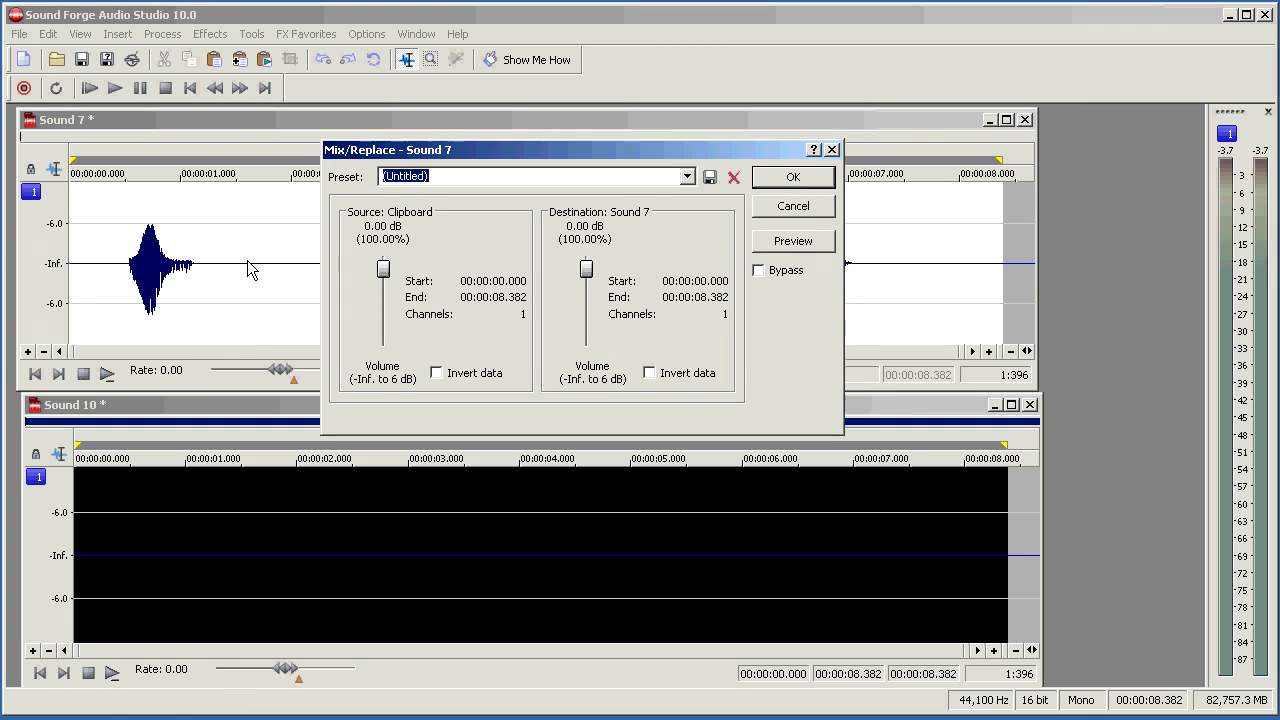
pyautogui.press('BackSpace')
pyautogui.click(793, 241)
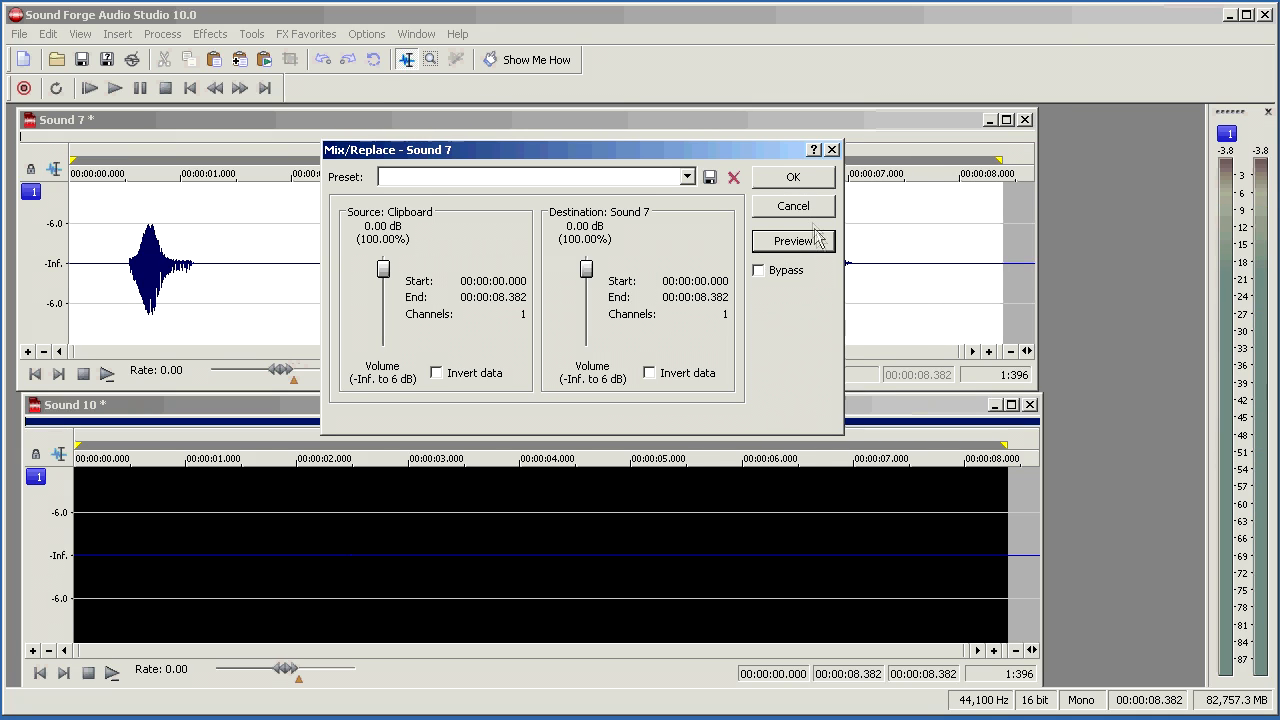
pyautogui.click(793, 178)
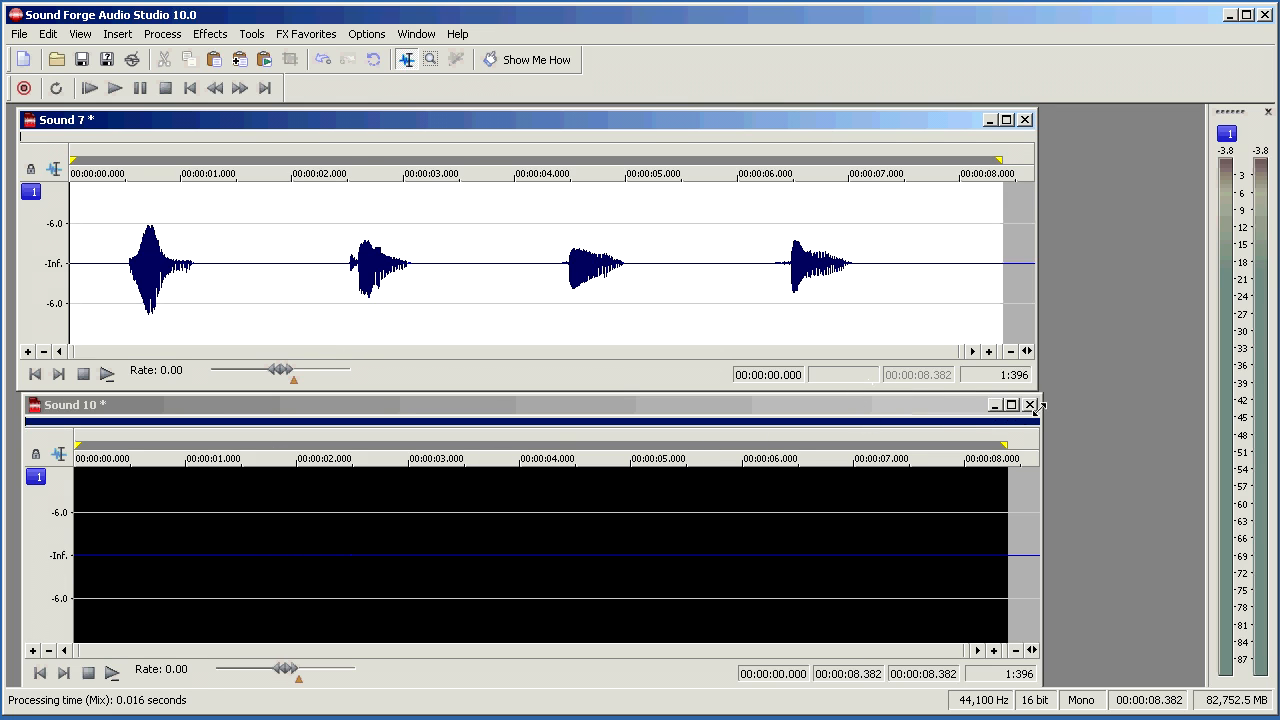
# Step: Close Sound 10 without saving its changes
pyautogui.click(1031, 407)
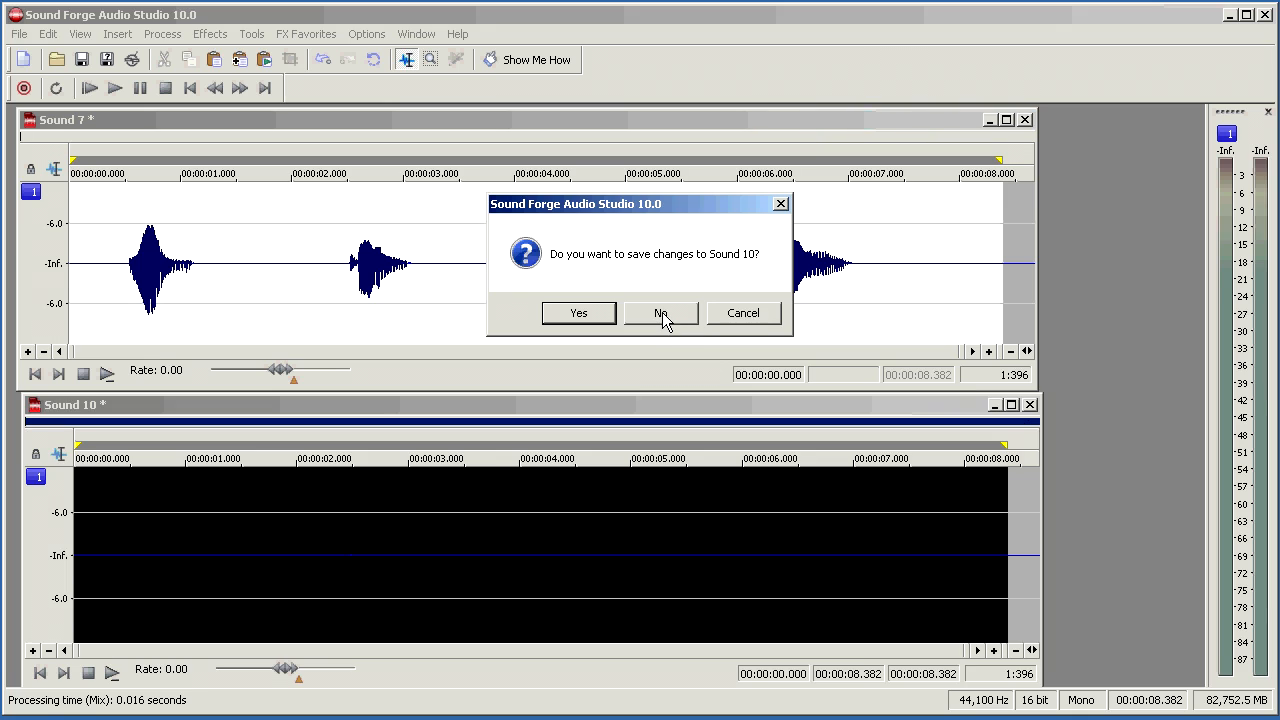
pyautogui.click(662, 312)
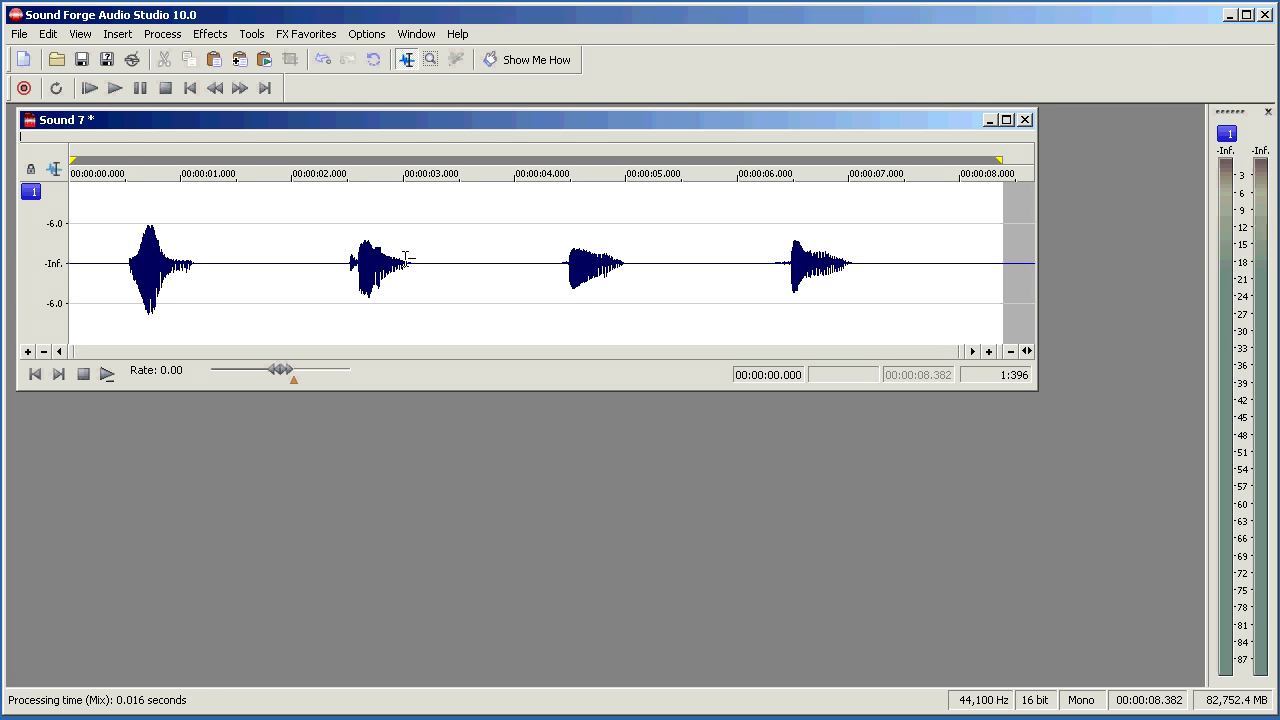
# Step: Open the Noise Gate effect for Sound 7 and preview it with its default threshold, attack and release
pyautogui.click(207, 36)
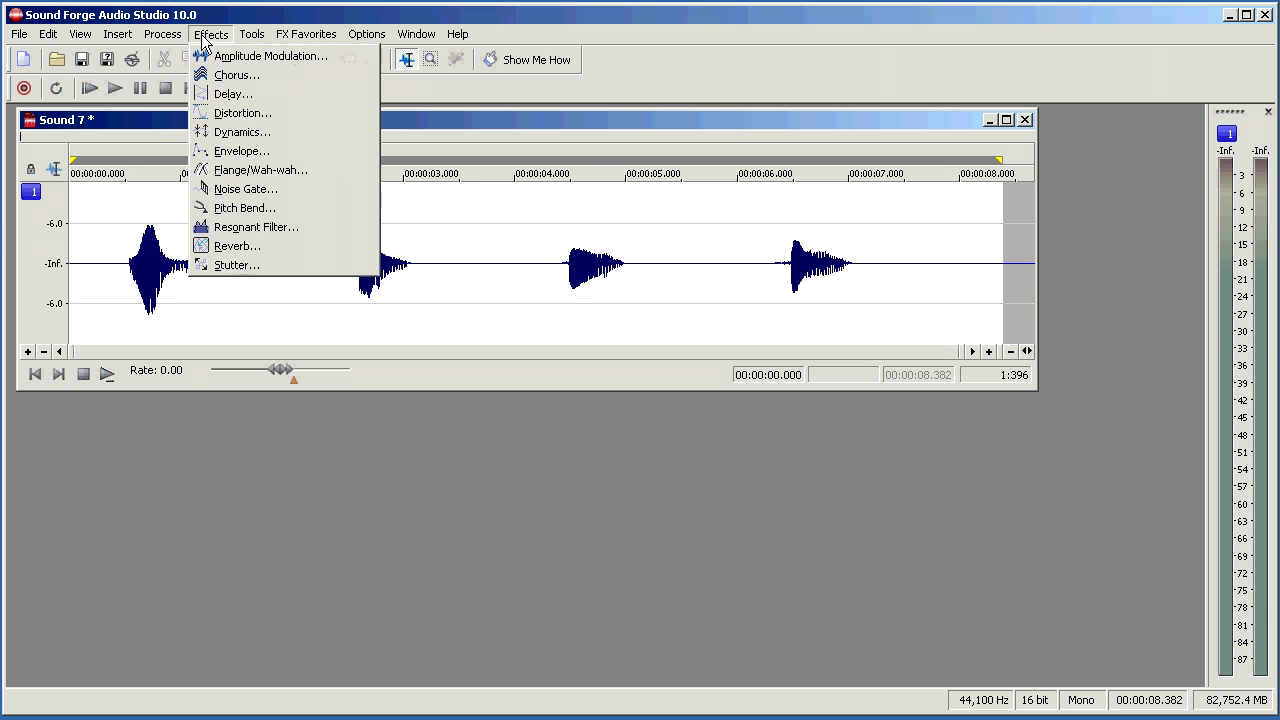
pyautogui.moveTo(178, 38)
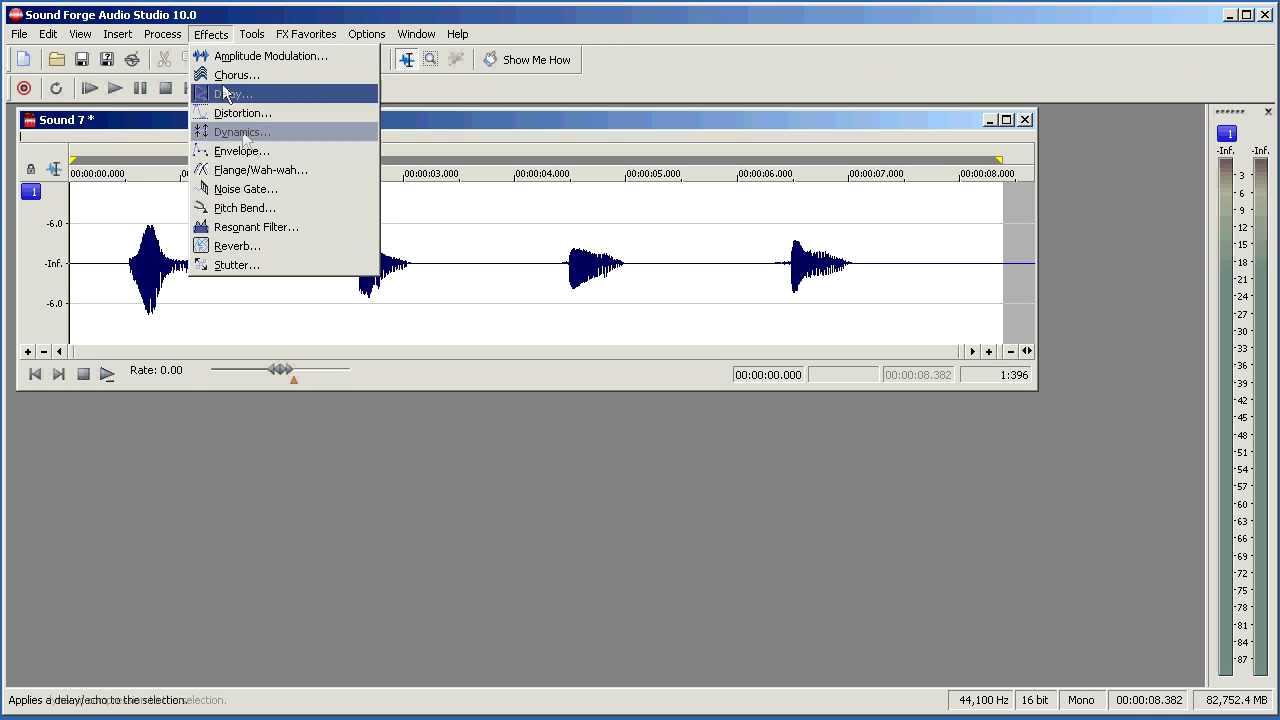
pyautogui.click(283, 191)
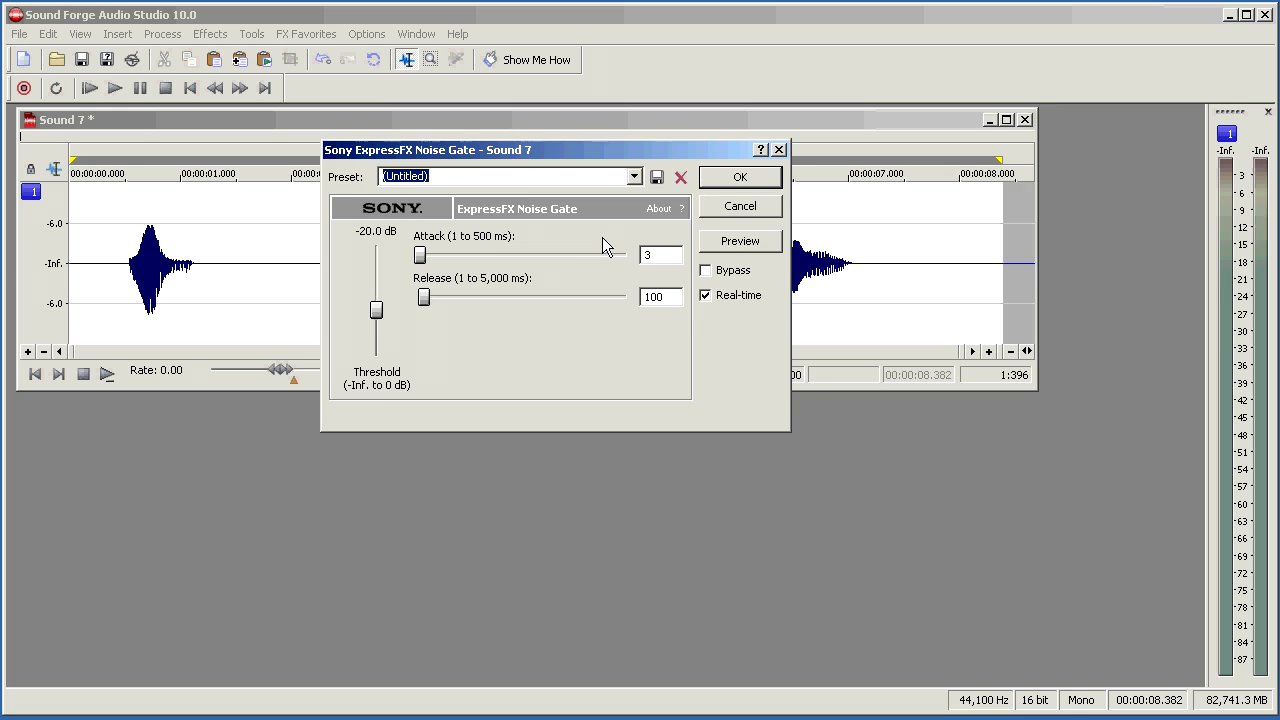
pyautogui.click(741, 242)
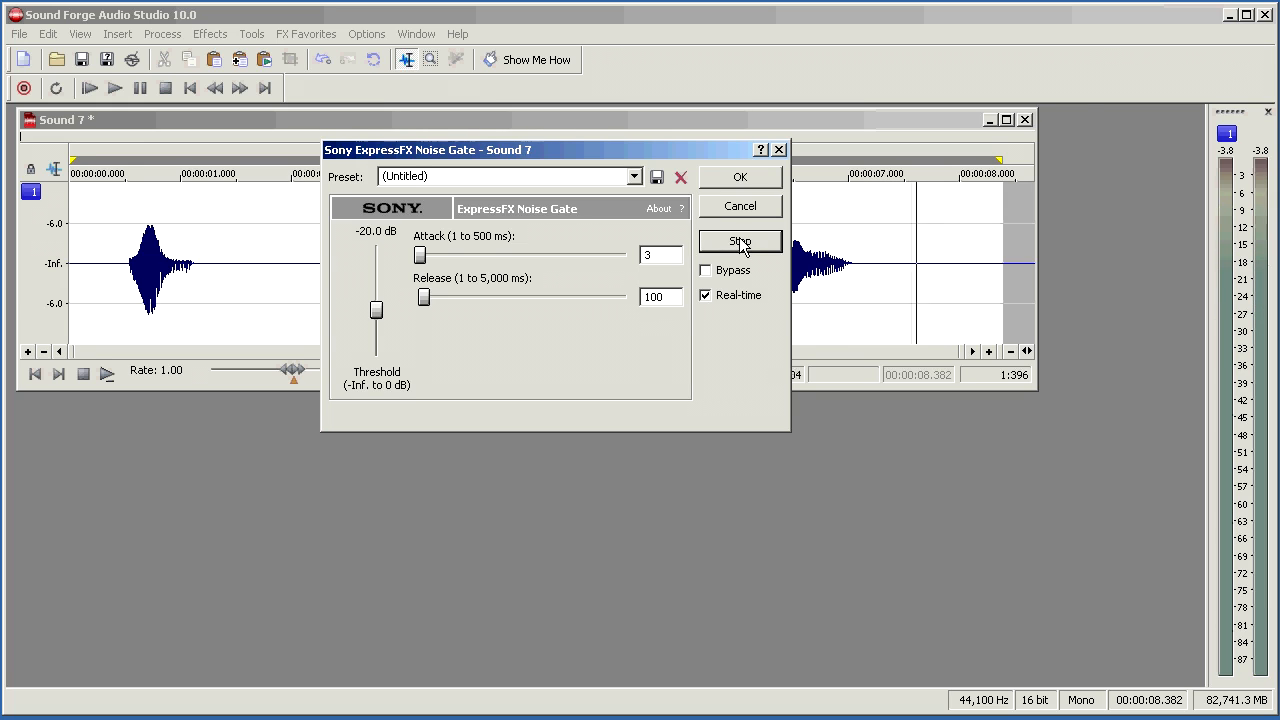
pyautogui.click(740, 243)
# Step: Try Noise Gate thresholds of -35.2 dB and -39.2 dB, previewing each, and dismiss the effect without applying it
pyautogui.moveTo(375, 310); pyautogui.dragTo(381, 330)
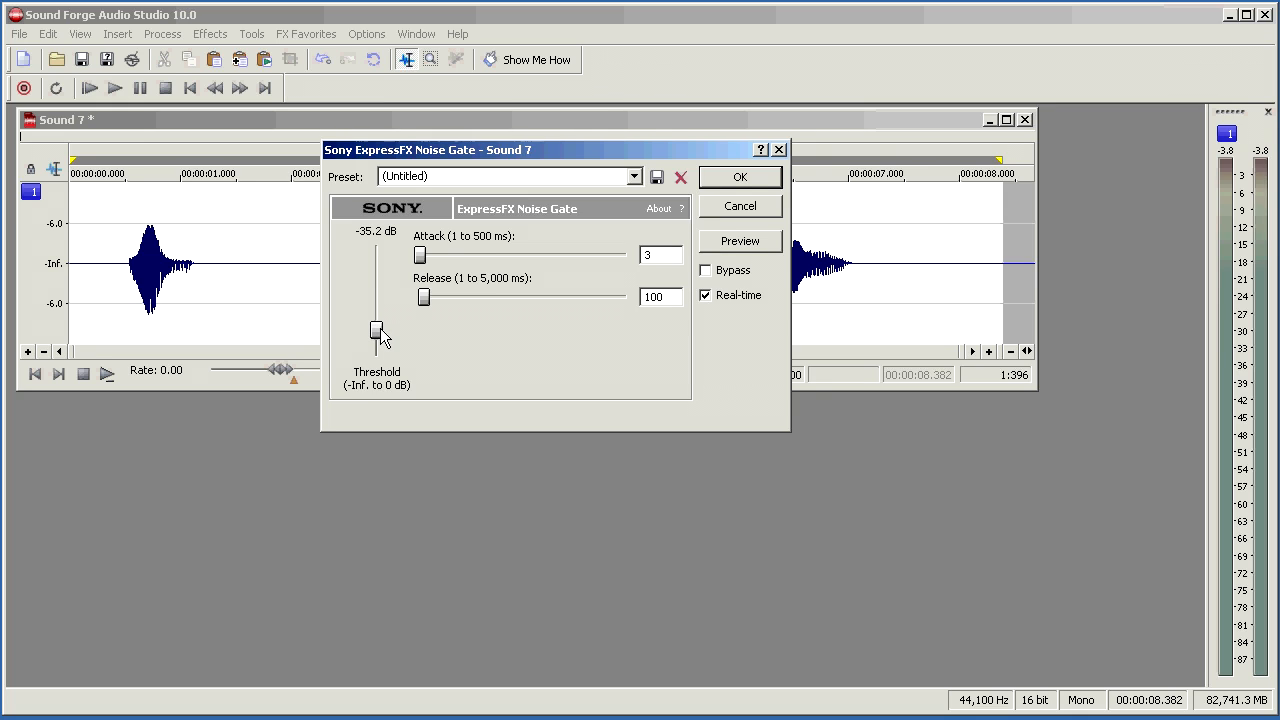
pyautogui.click(741, 242)
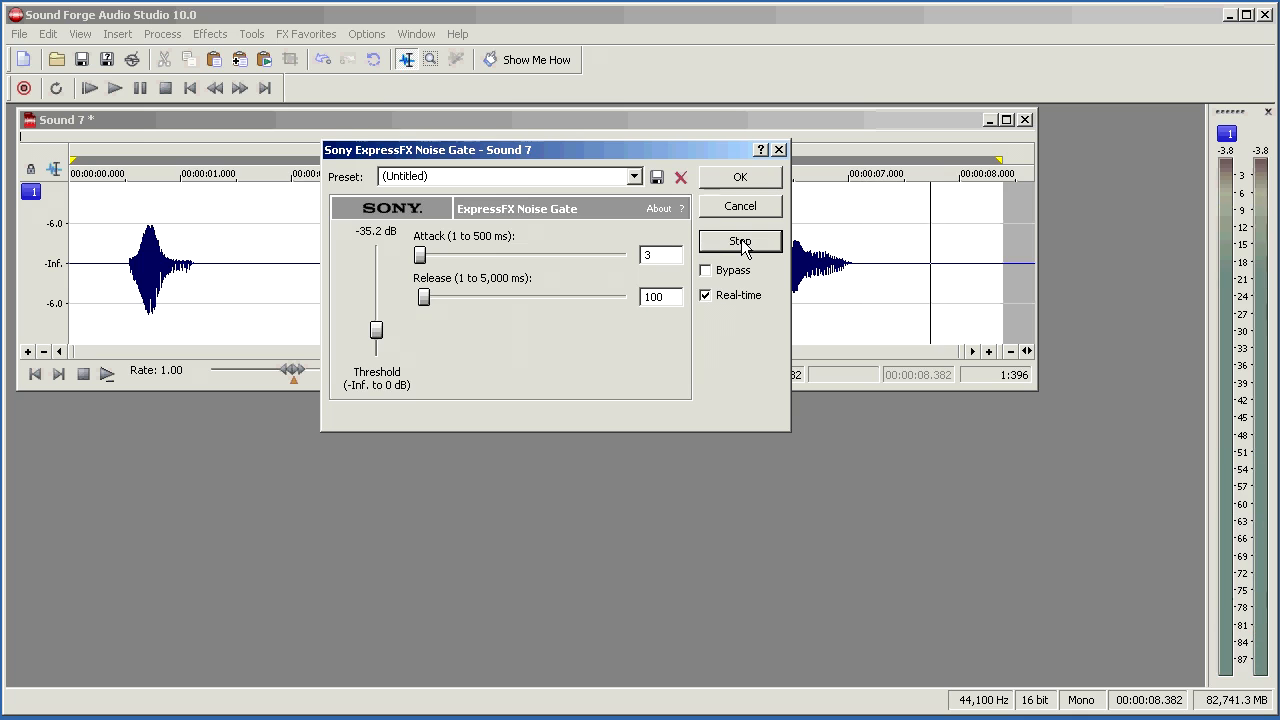
pyautogui.moveTo(377, 342); pyautogui.dragTo(378, 347)
pyautogui.click(757, 250)
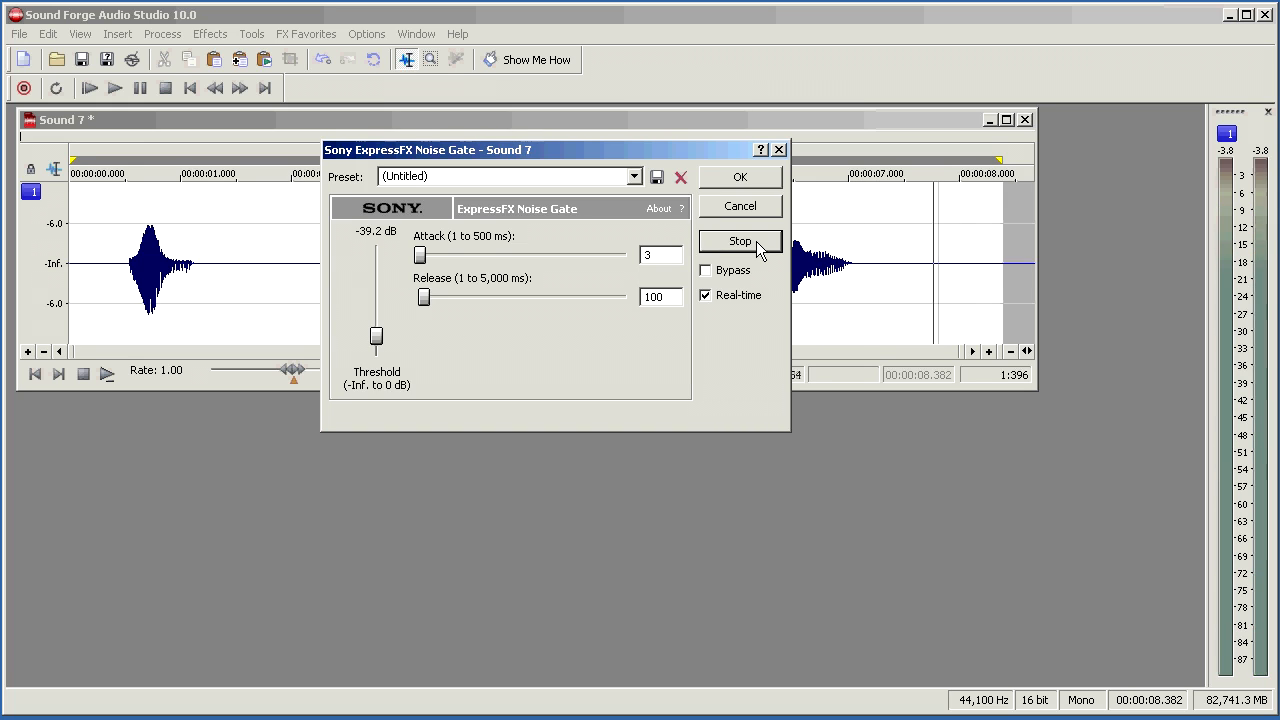
pyautogui.click(740, 242)
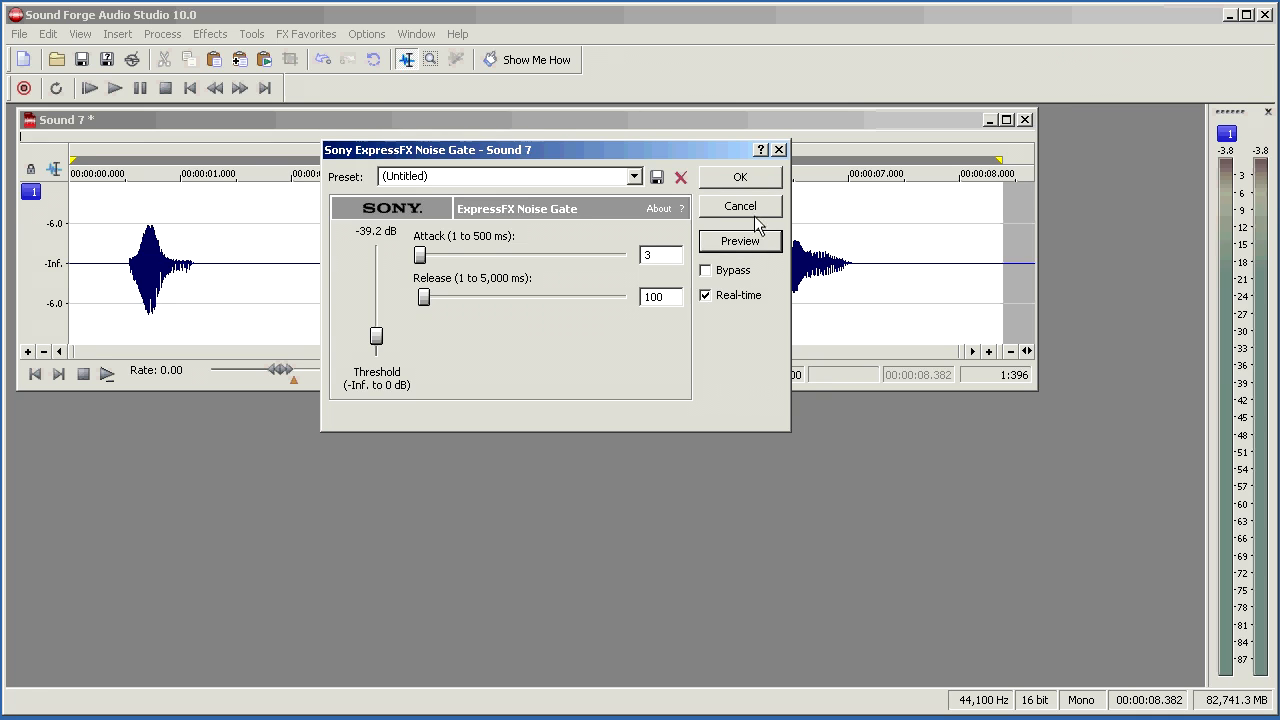
pyautogui.click(752, 207)
# Step: Select the quiet tail of the first sound in Sound 7, from about 0.917 s to 1.141 s
pyautogui.moveTo(204, 262); pyautogui.dragTo(173, 262)
pyautogui.scroll(7, 173, 262)
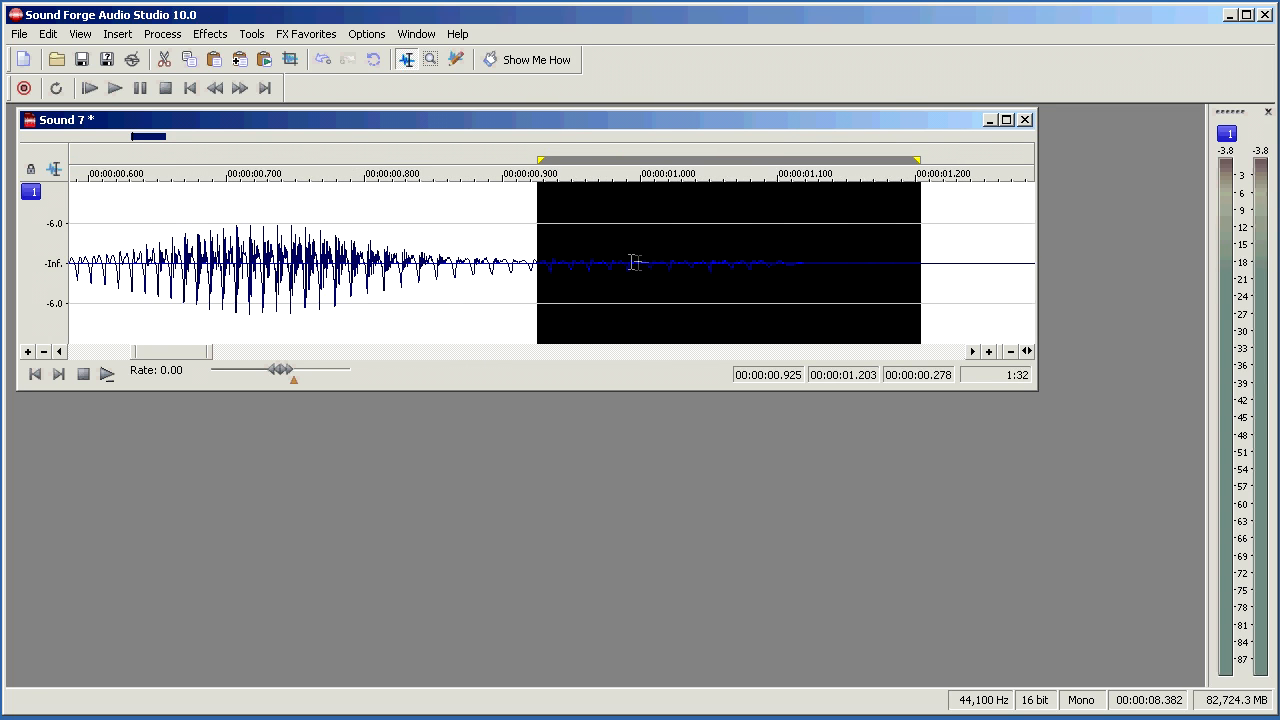
pyautogui.scroll(-1, 671, 265)
pyautogui.scroll(-1, 671, 265)
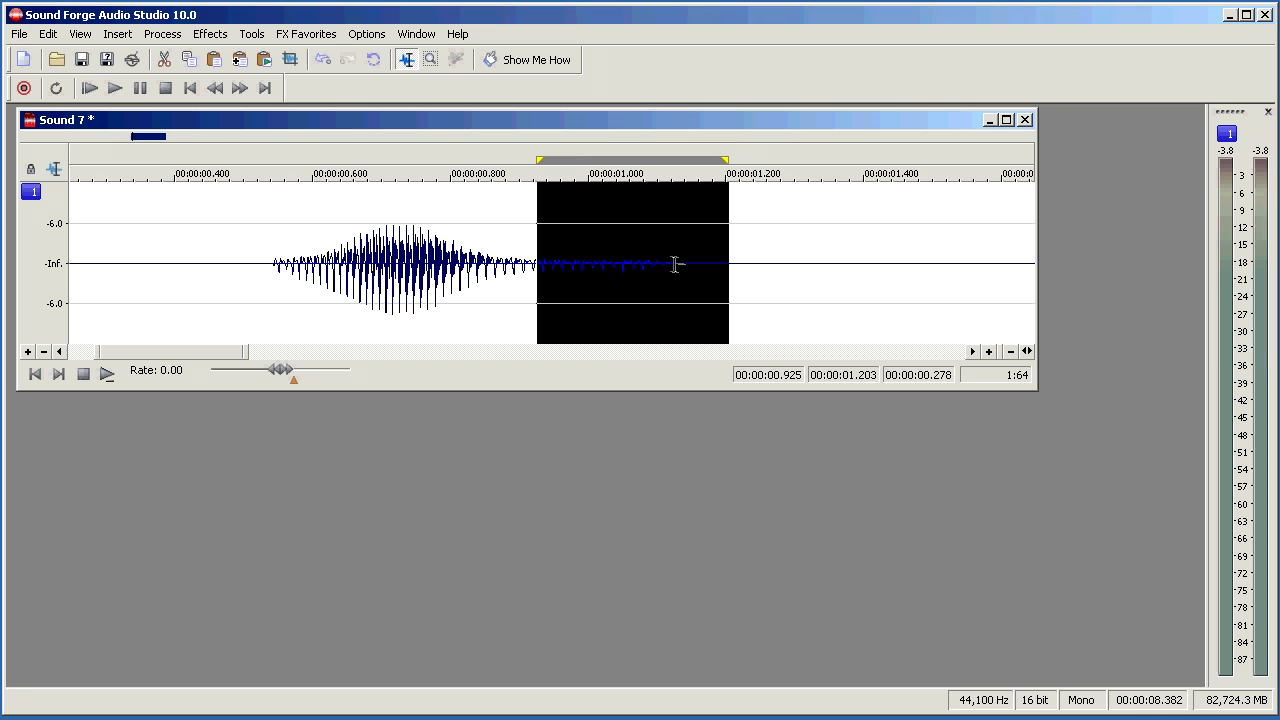
pyautogui.moveTo(686, 264); pyautogui.dragTo(532, 263)
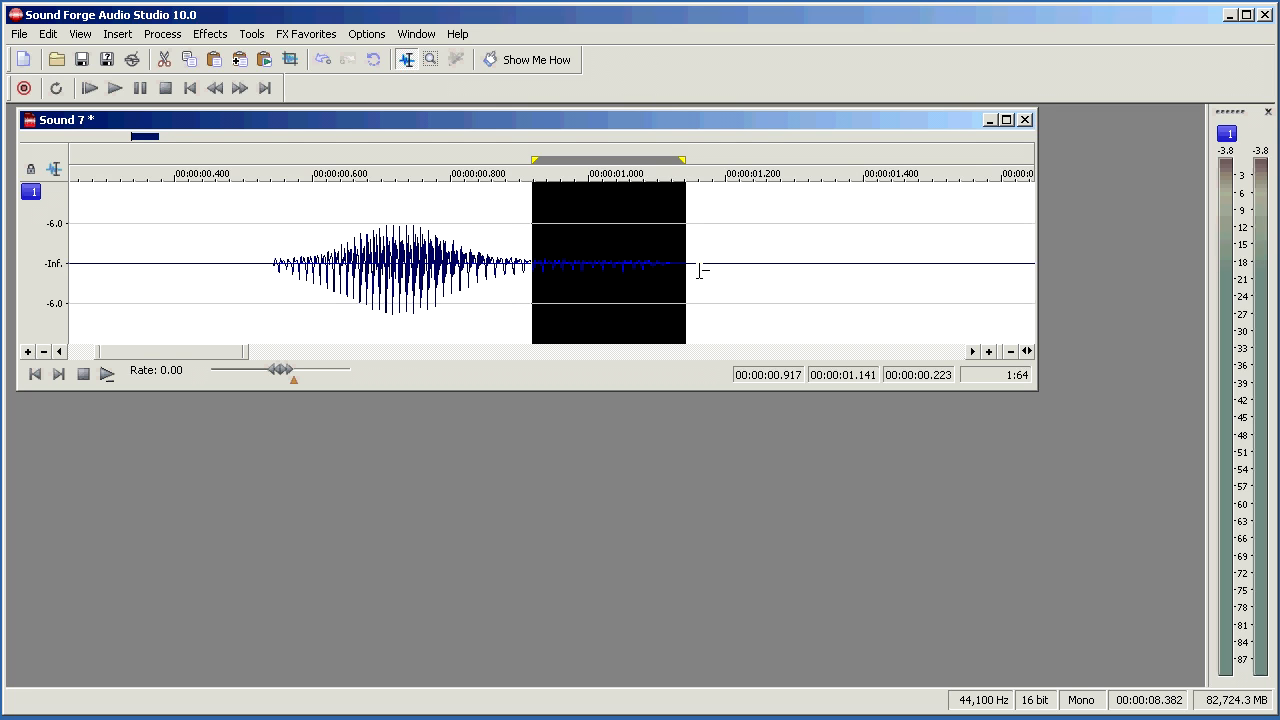
pyautogui.scroll(-5, 677, 308)
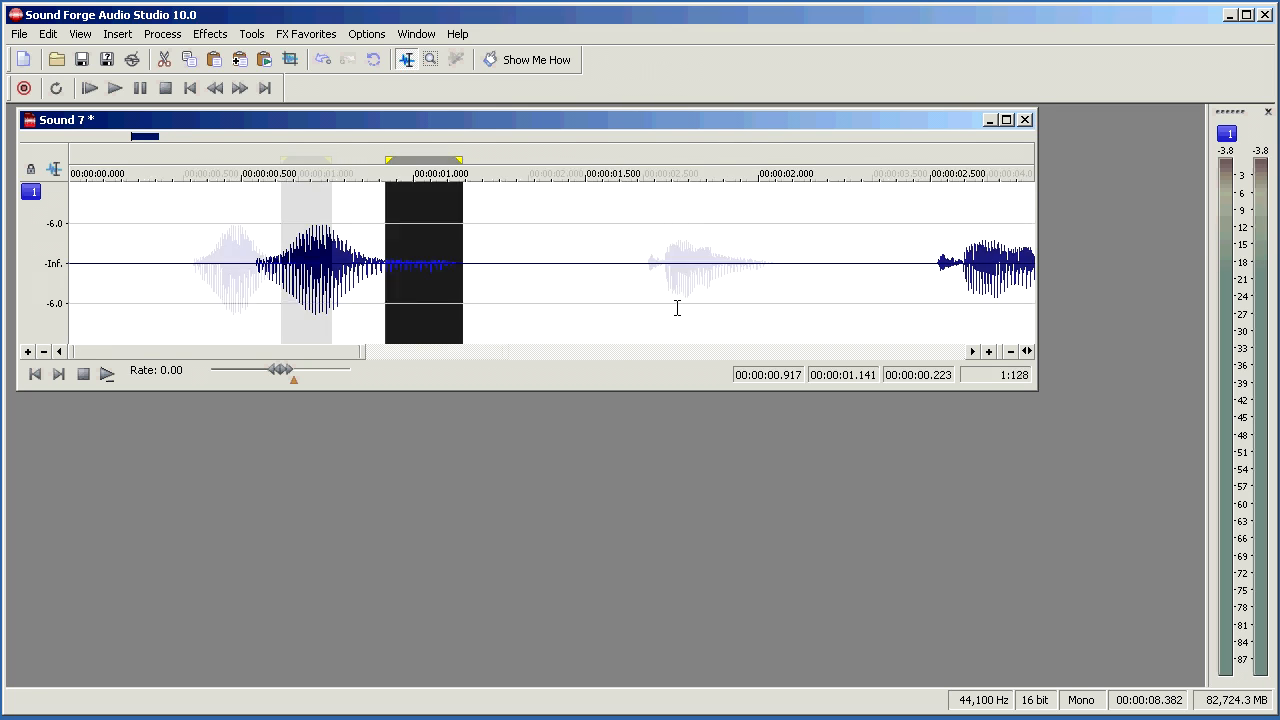
pyautogui.scroll(-1, 677, 308)
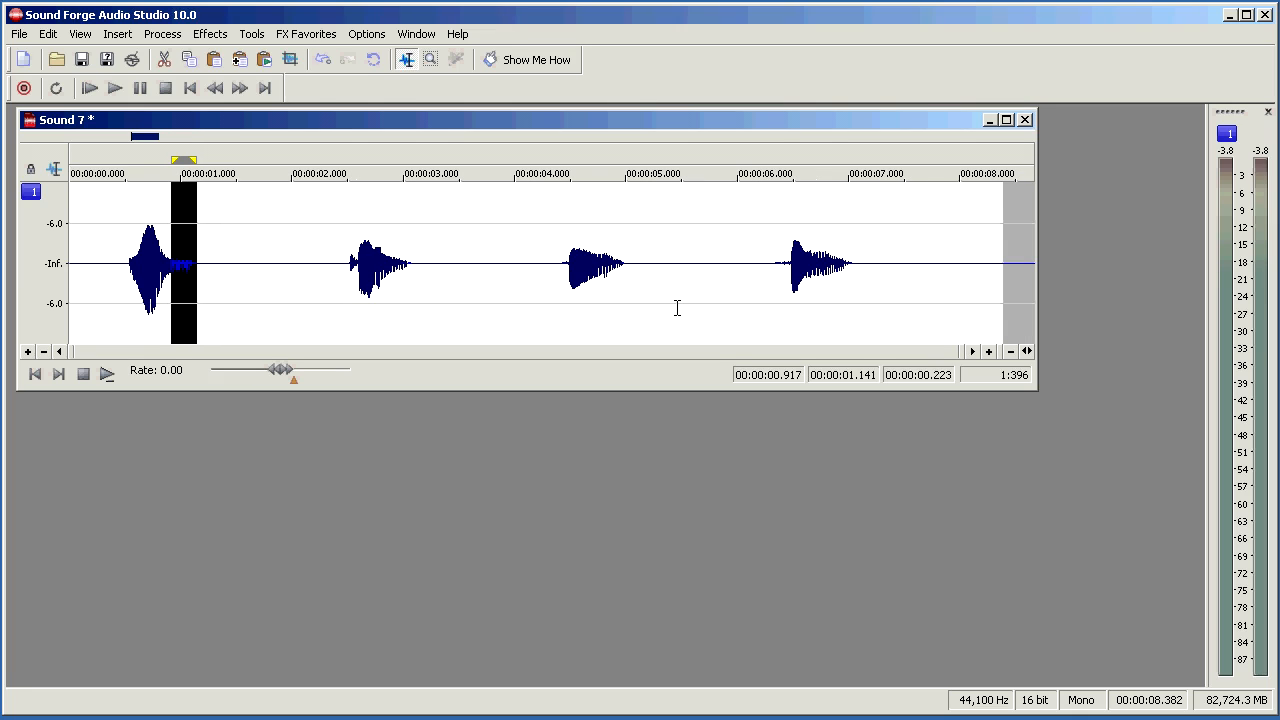